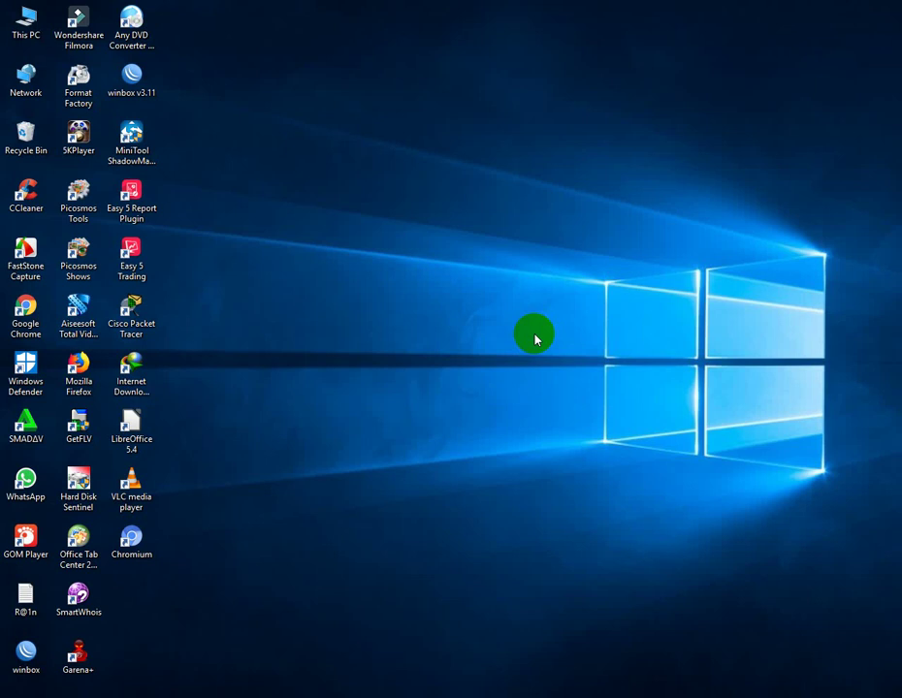
- Launch Word with the winword command from the Run prompt
key("super+r")
type("winword")
key("Return")
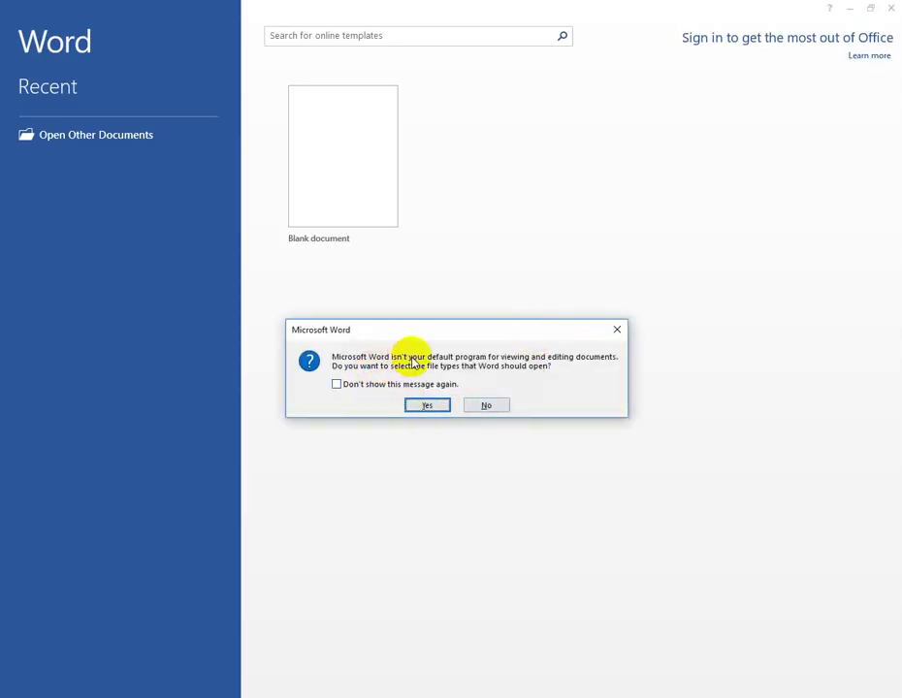
- Turn off the default-program question permanently and start a blank document
left_click(383, 384)
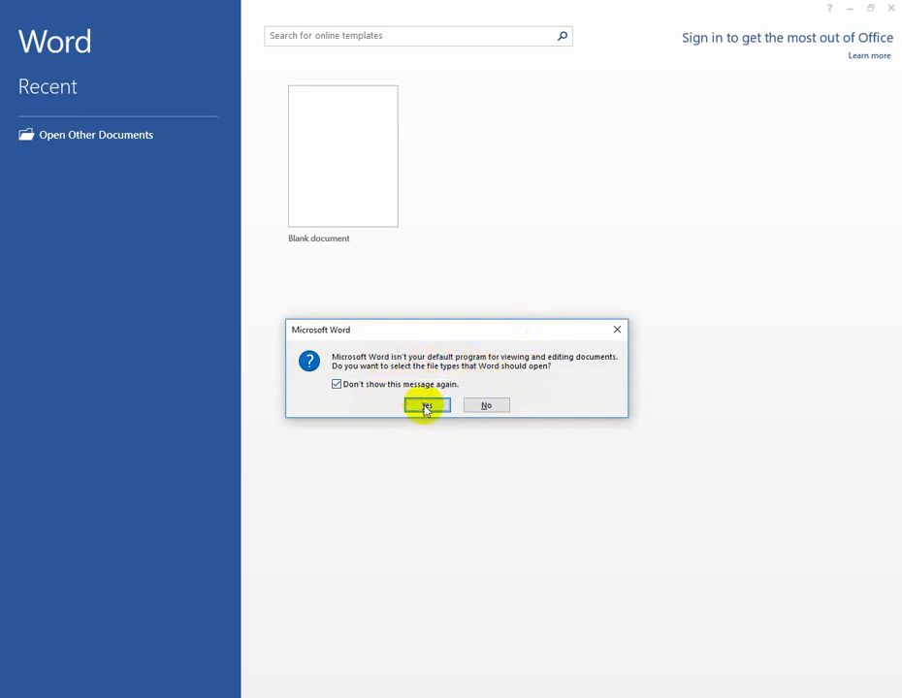
left_click(427, 405)
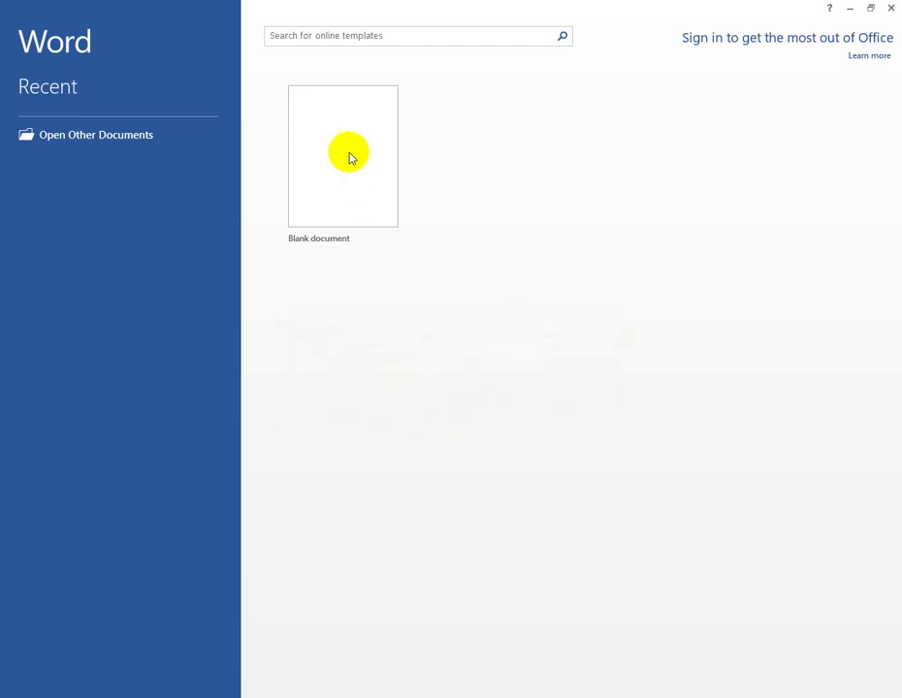
left_click(394, 238)
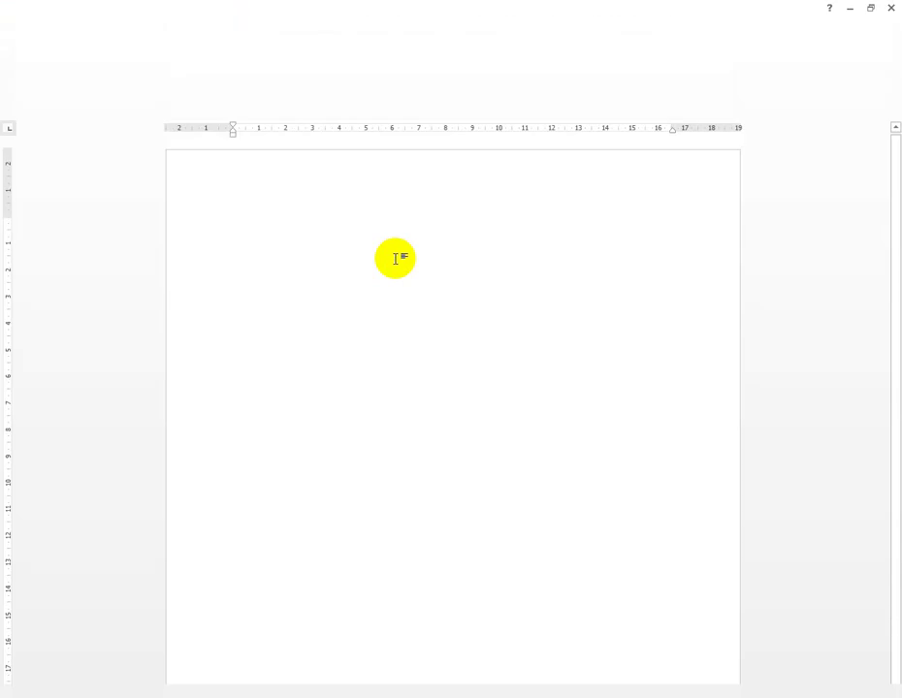
- Dismiss the default-apps notice and cancel the Office Tab Enterprise registration dialog
left_click(626, 365)
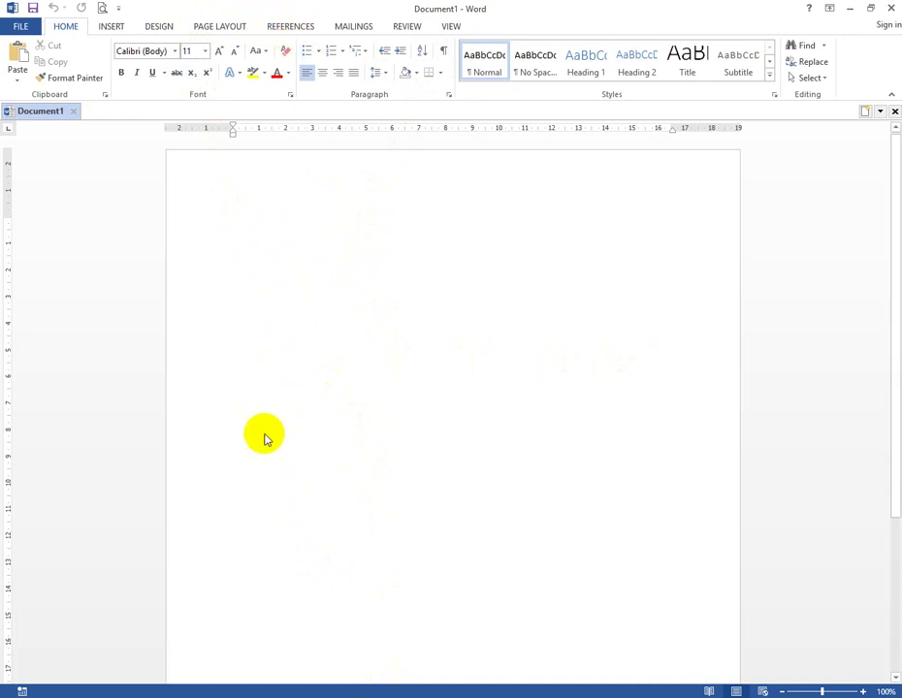
left_click(245, 256)
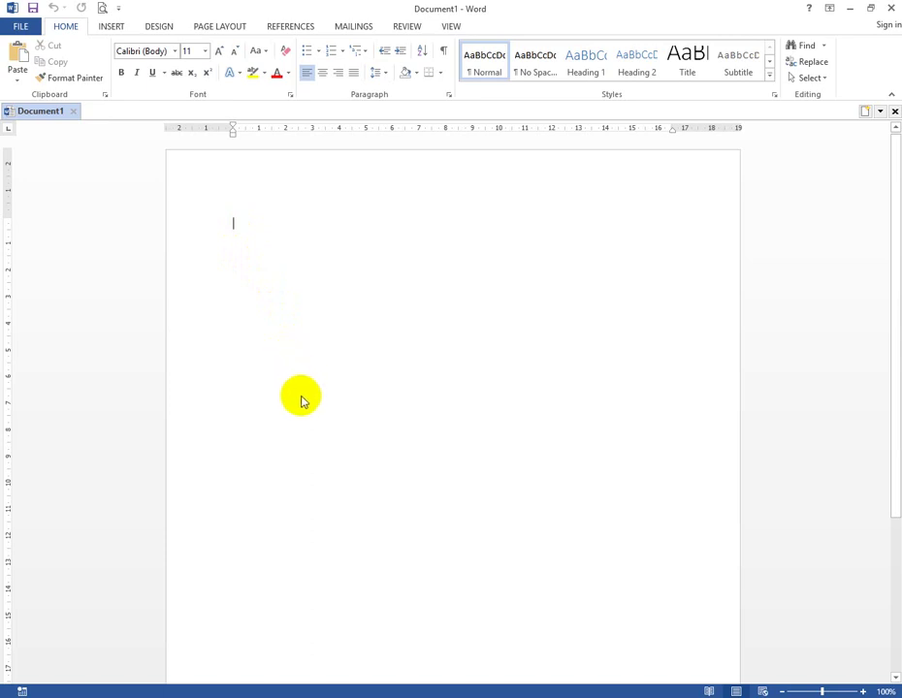
double_click(283, 262)
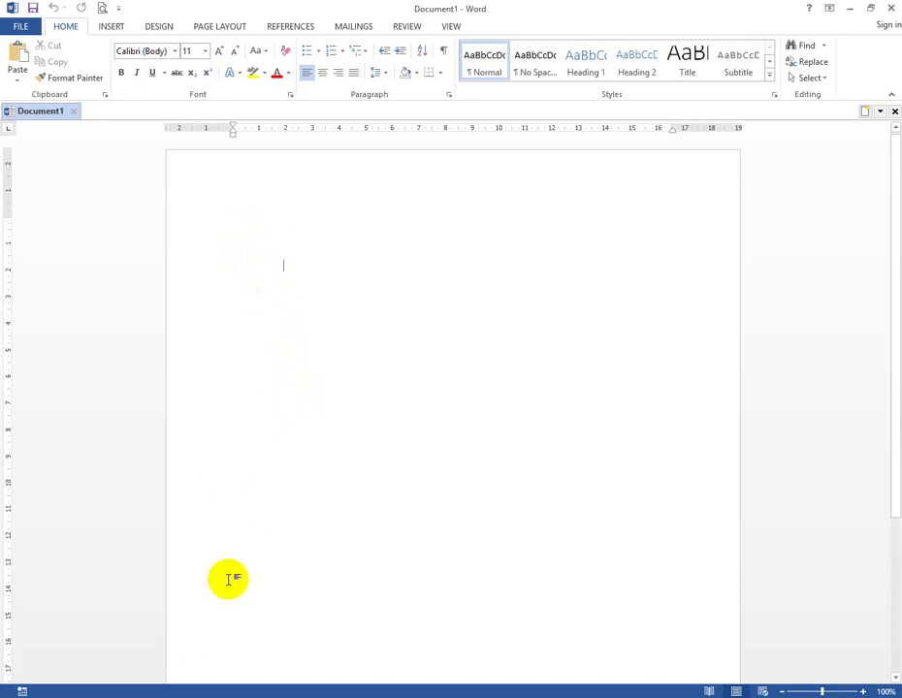
left_click(850, 11)
left_click(625, 373)
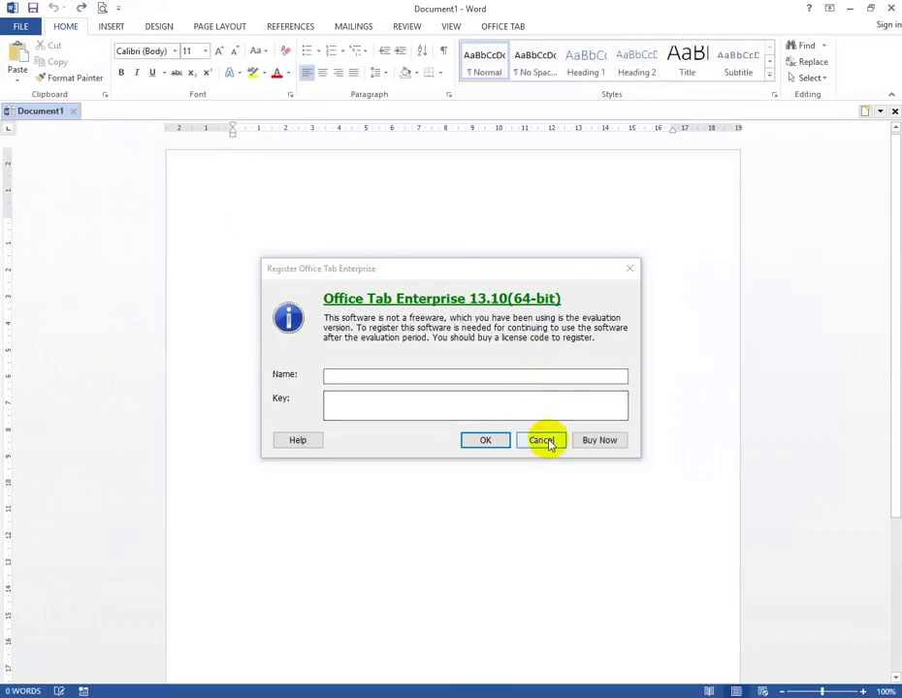
left_click(541, 440)
- Type the capitalised title 'BELAJAR FORMAT KOLOM KORAN' and justify all the document text
type("format")
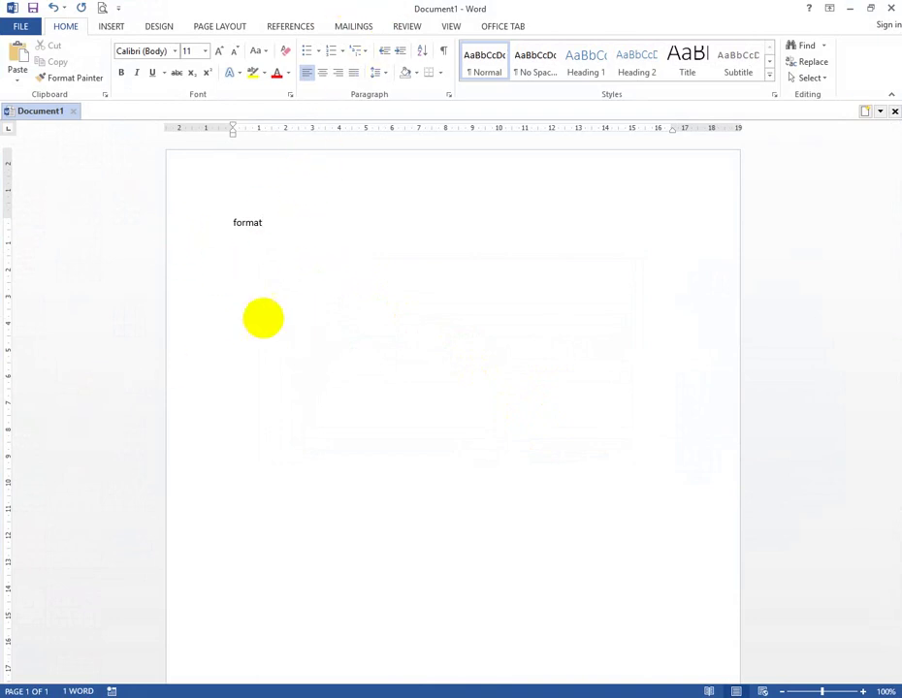
key("ctrl+z")
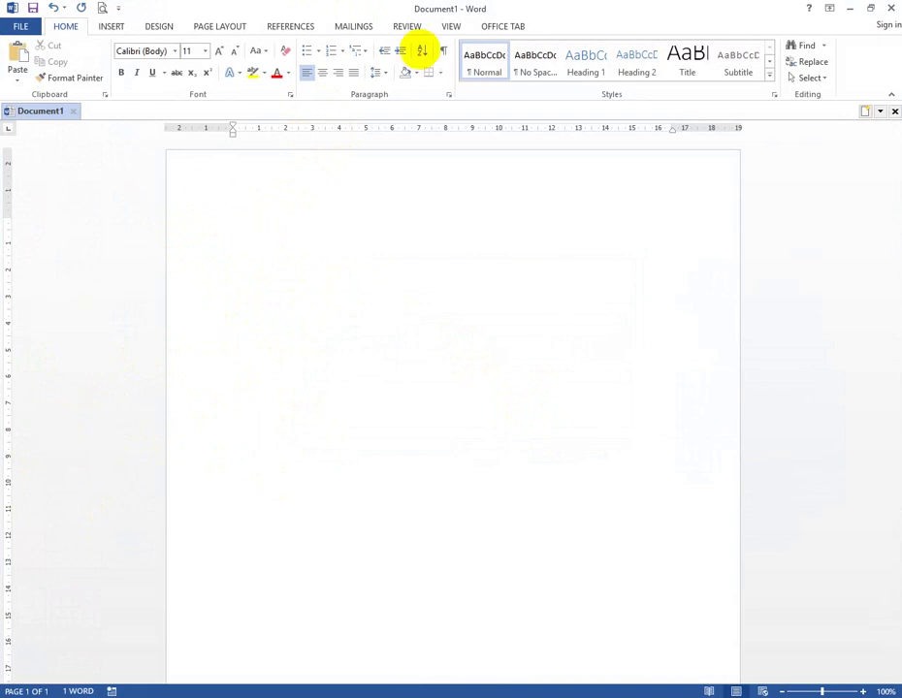
key("ctrl+y")
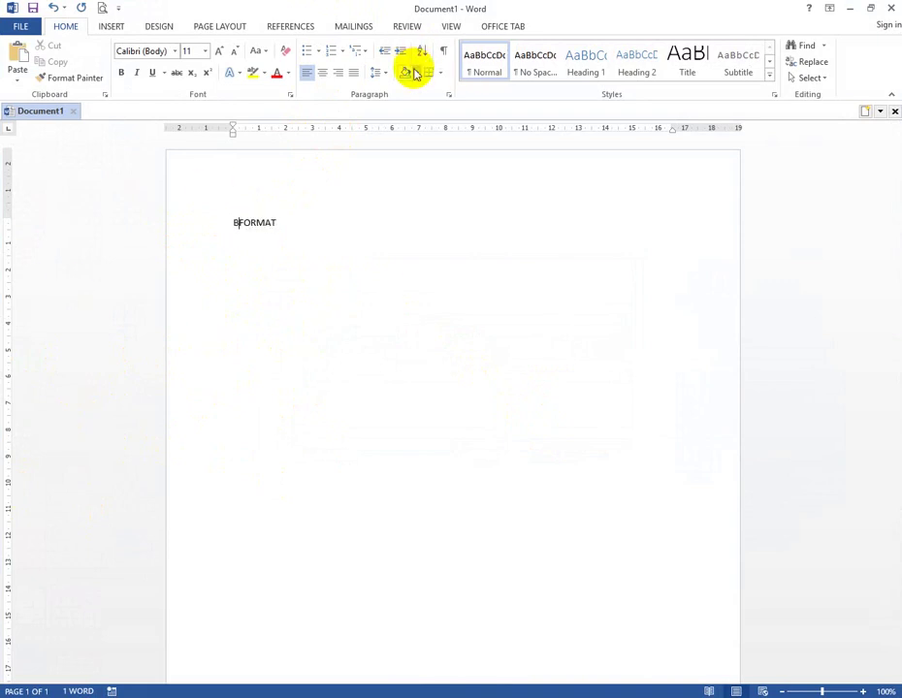
type("ELAJAR FORMAT ")
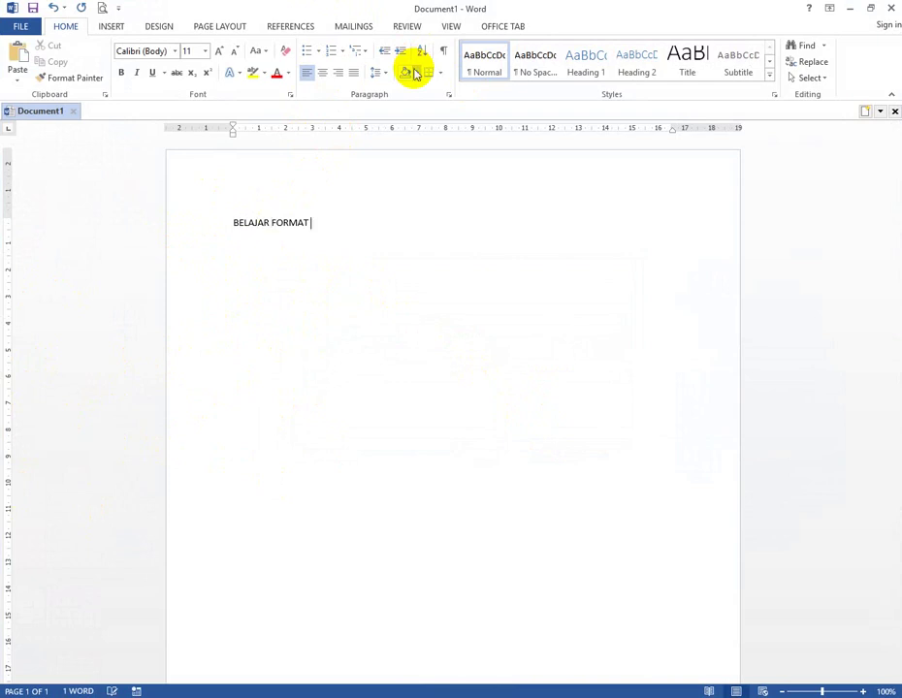
type("KOLOM KORAN")
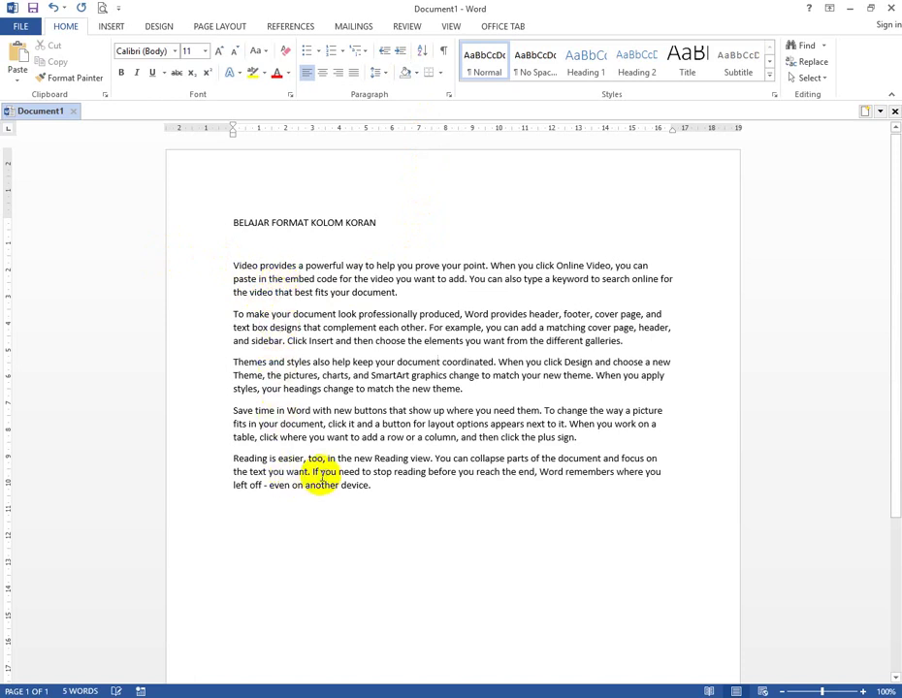
key("ctrl+a")
key("ctrl+j")
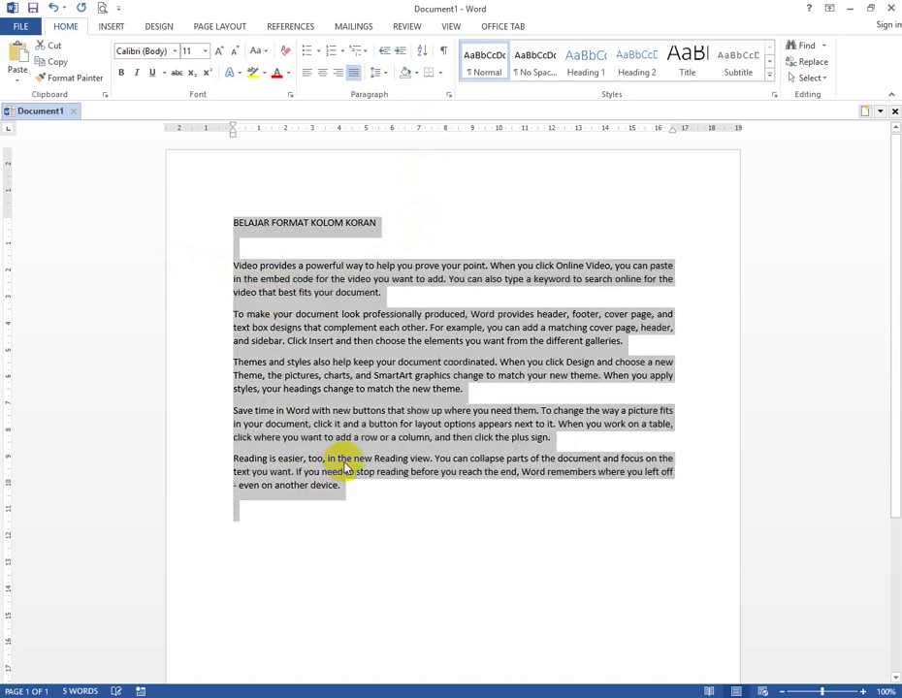
- Give the whole document single line spacing with 0 pt spacing after paragraphs
left_click(363, 318)
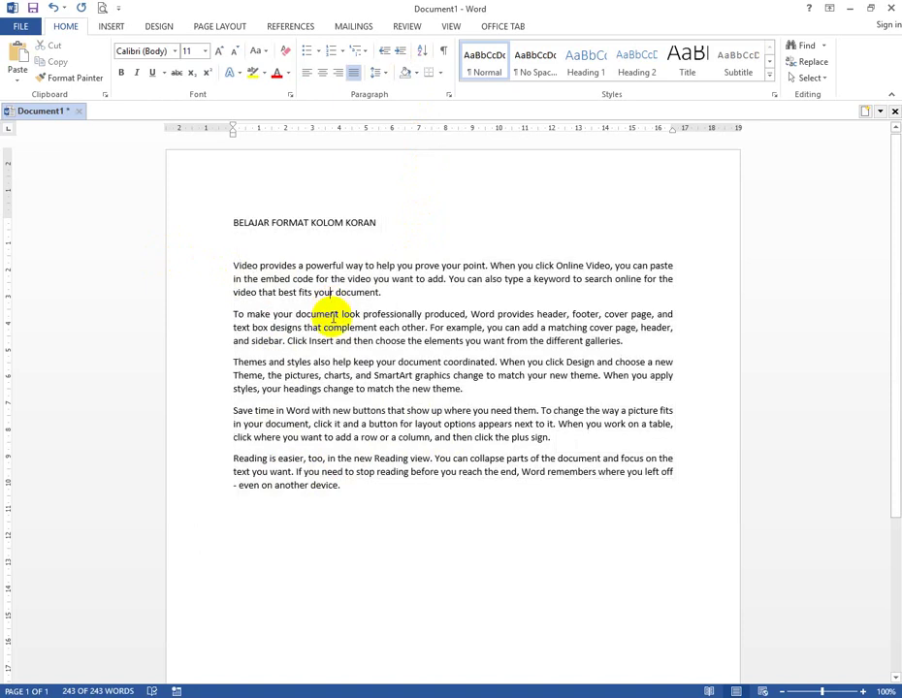
key("ctrl+a")
left_click(448, 94)
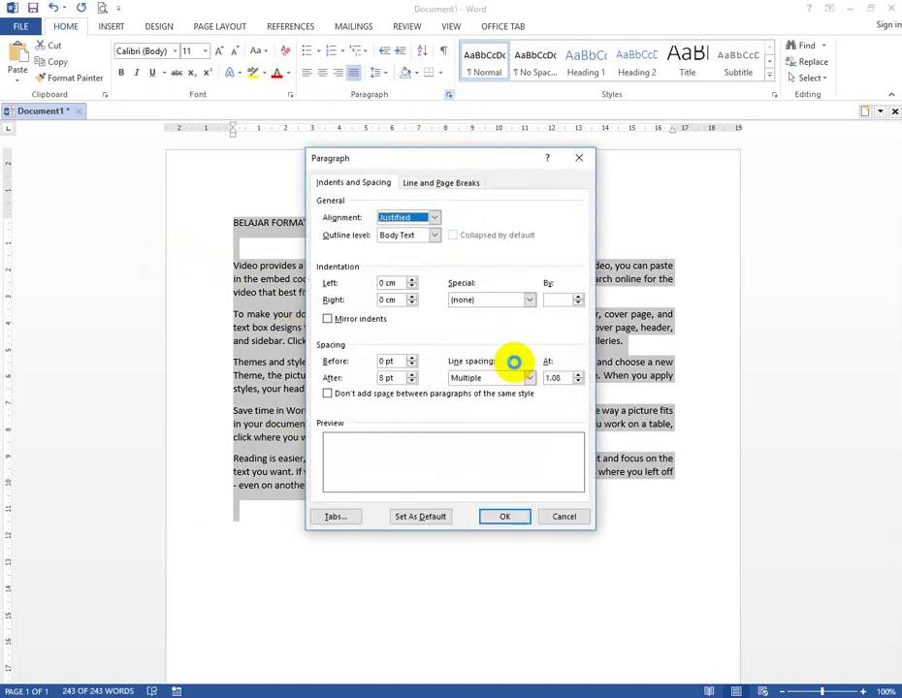
left_click(411, 379)
left_click(411, 383)
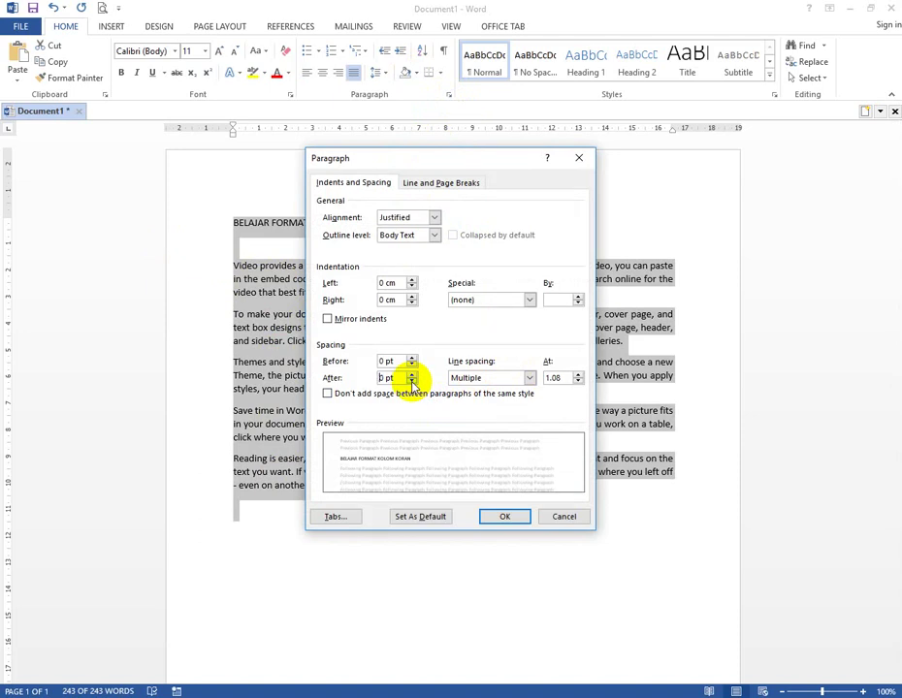
left_click(489, 377)
left_click(480, 391)
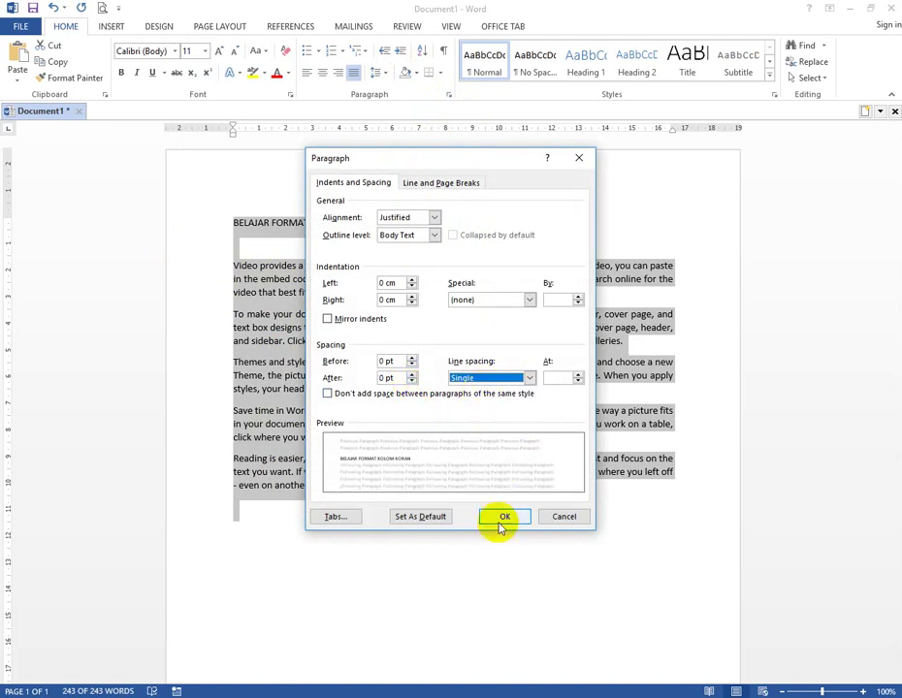
left_click(504, 516)
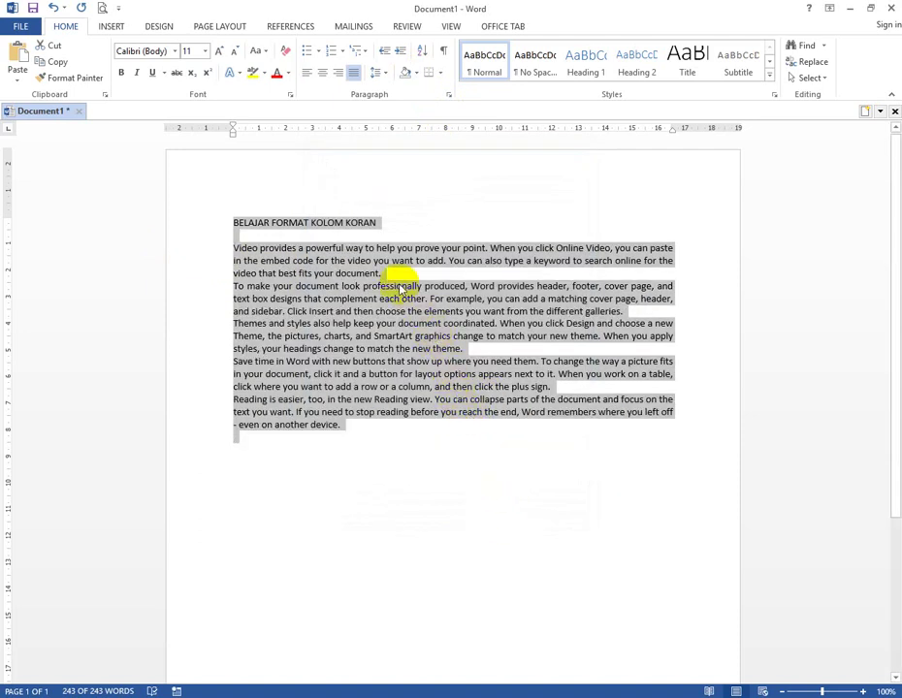
- Insert a blank line after each of the first four paragraphs
left_click(384, 272)
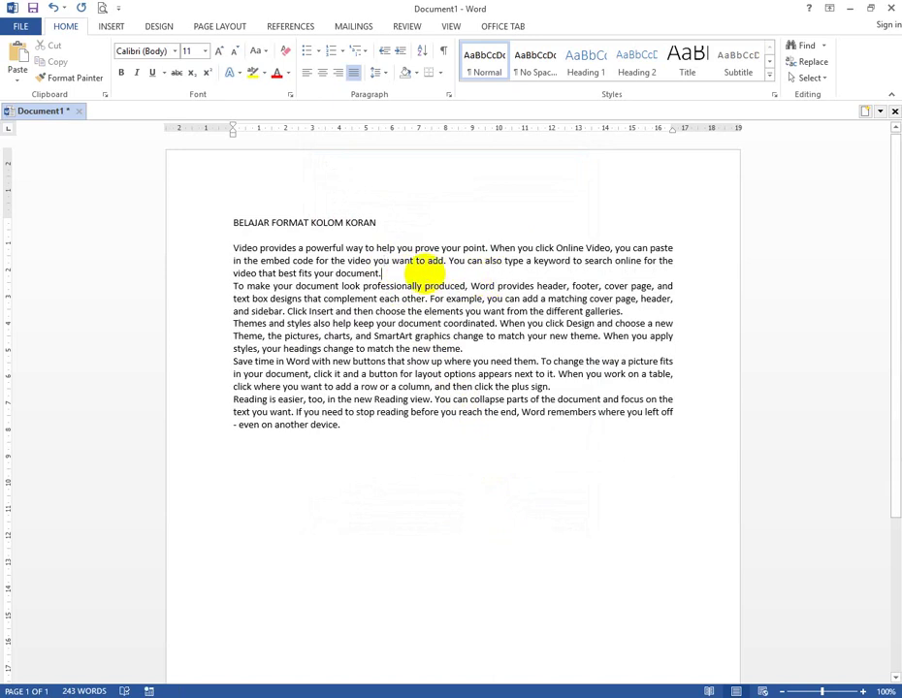
key("Return")
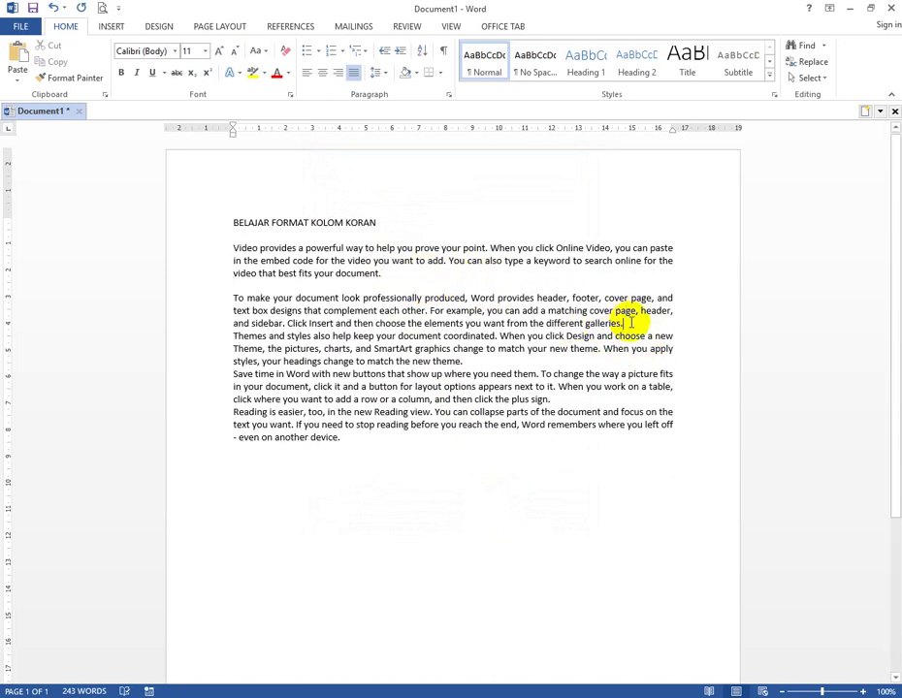
key("Return")
left_click(539, 376)
key("Return")
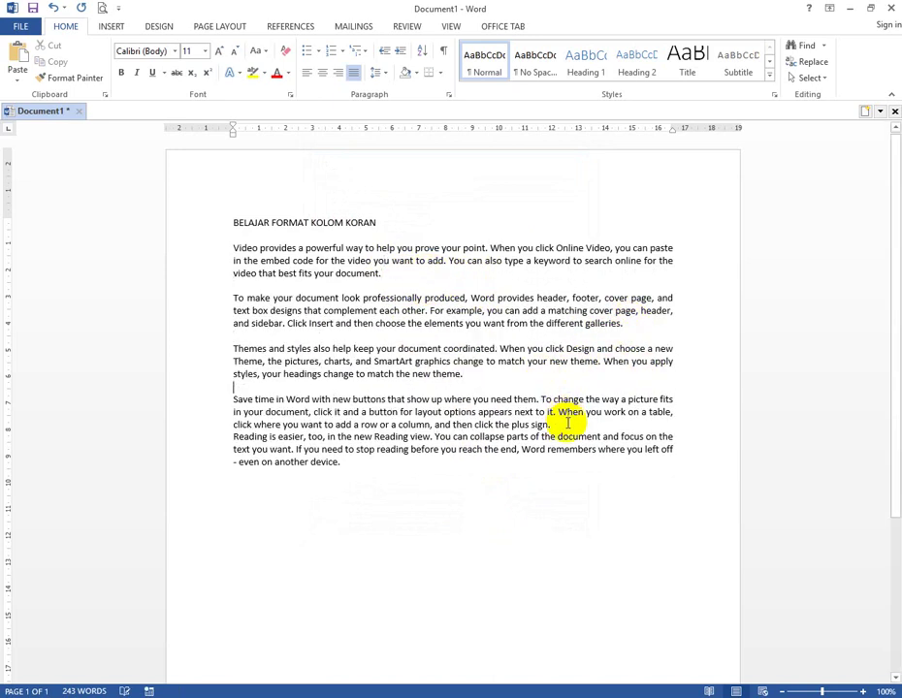
left_click(567, 423)
key("Return")
left_click(216, 223)
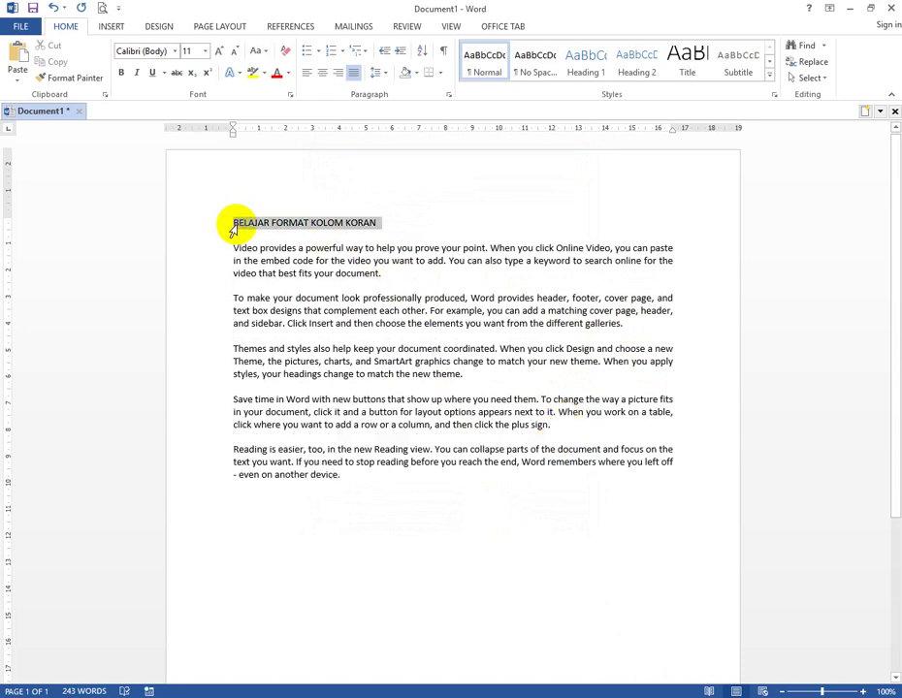
- Apply bold, center alignment and 20 pt size to the 'BELAJAR FORMAT KOLOM KORAN' title
key("ctrl+b")
key("ctrl+e")
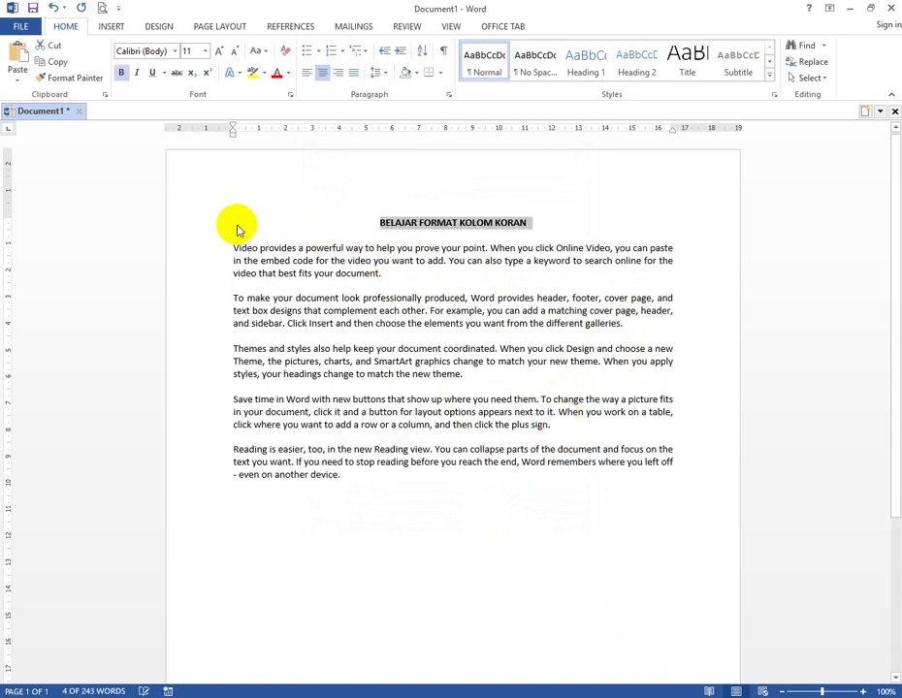
key("ctrl+bracketright")
key("ctrl+bracketright")
key("ctrl+bracketright")
key("ctrl+bracketright")
key("ctrl+bracketright")
key("ctrl+bracketright")
key("ctrl+bracketright")
key("ctrl+bracketright")
key("ctrl+bracketright")
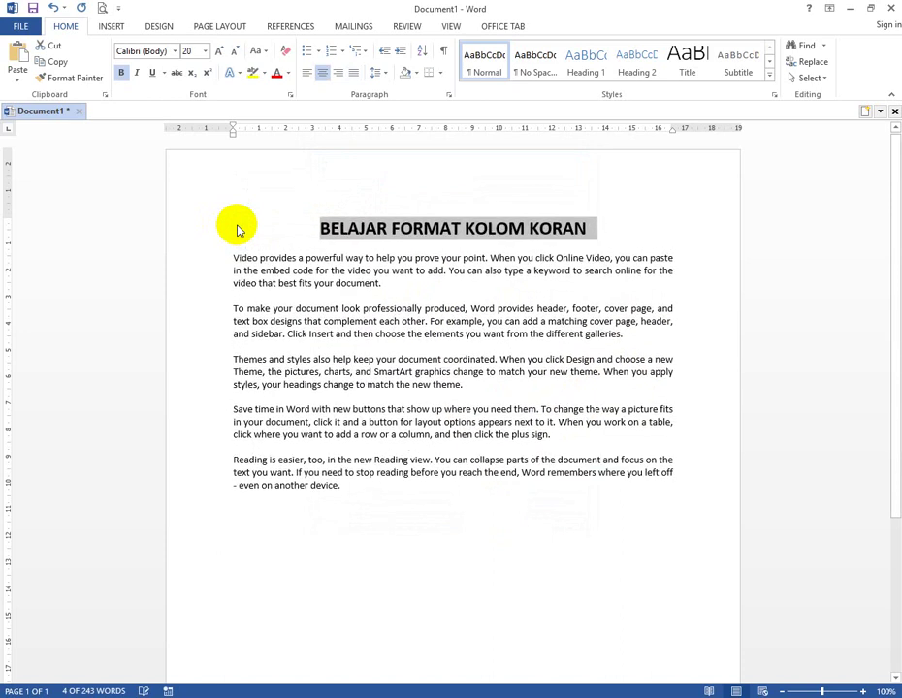
left_click(310, 270)
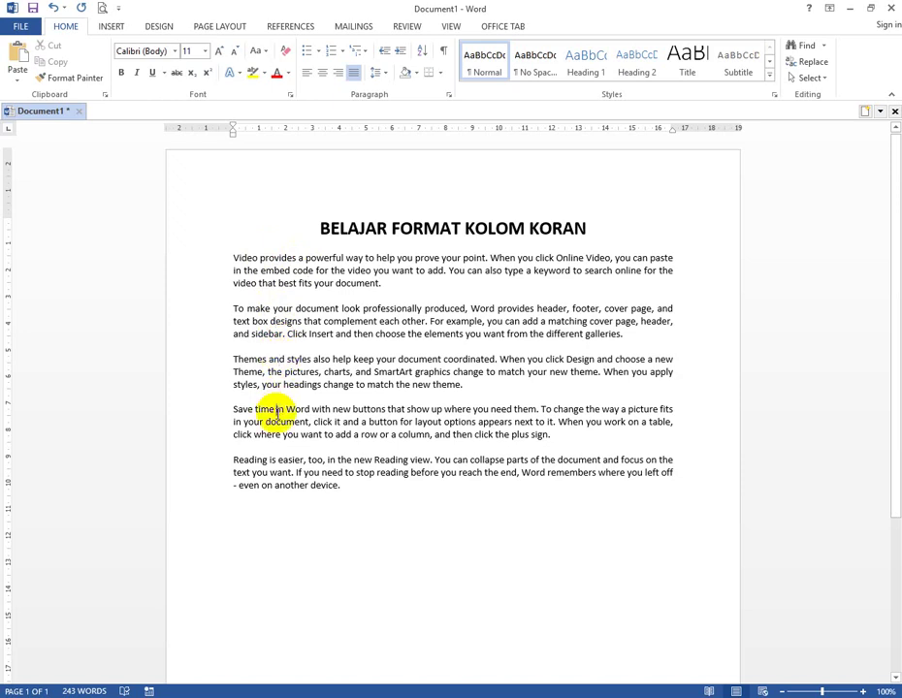
left_click(294, 460)
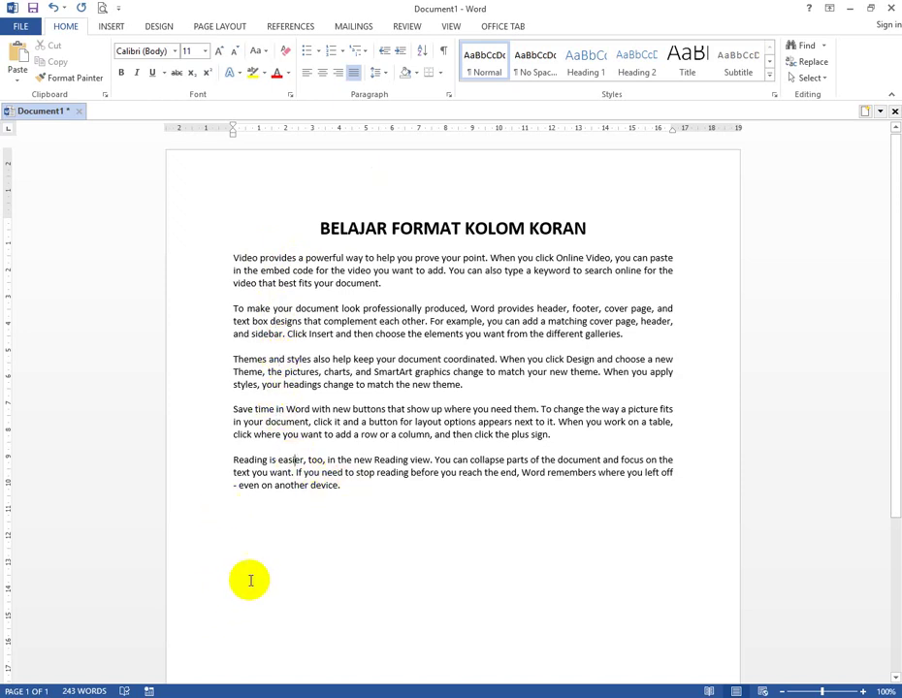
- Launch Notepad via Run, then return to Word and select the first paragraph
key("super+r")
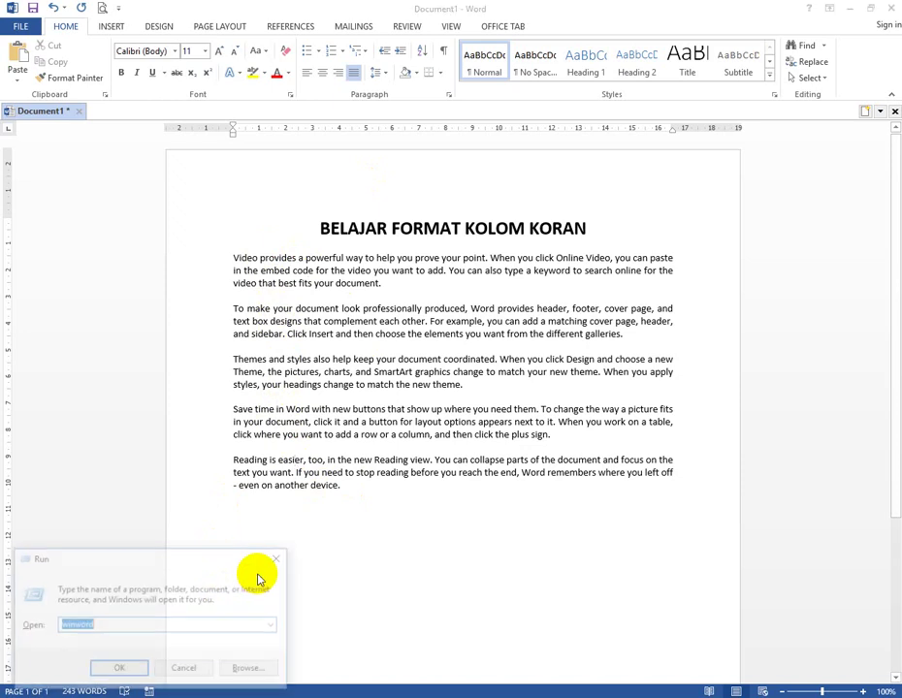
type("notepad")
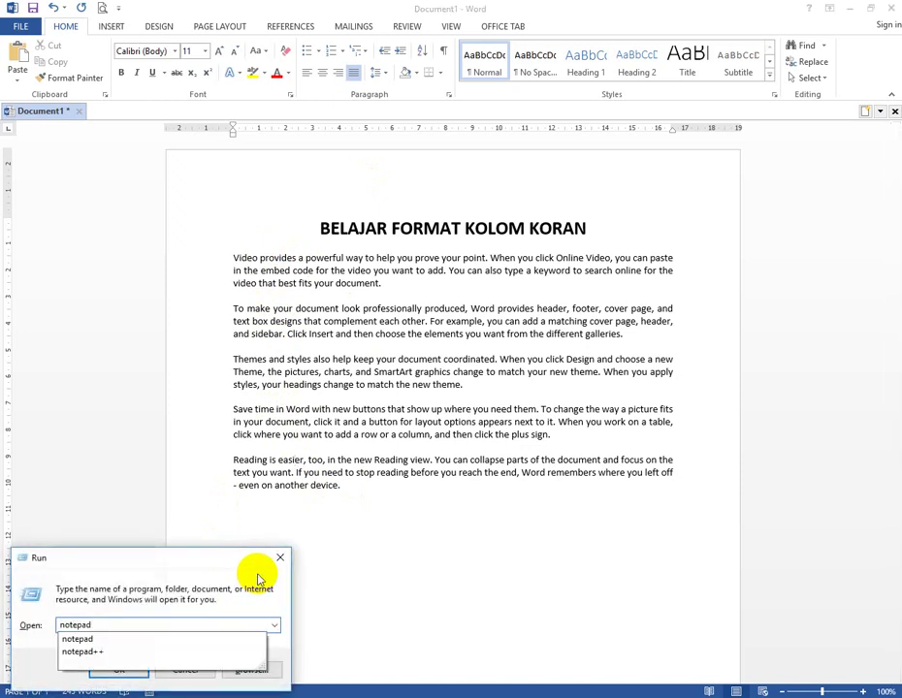
key("Return")
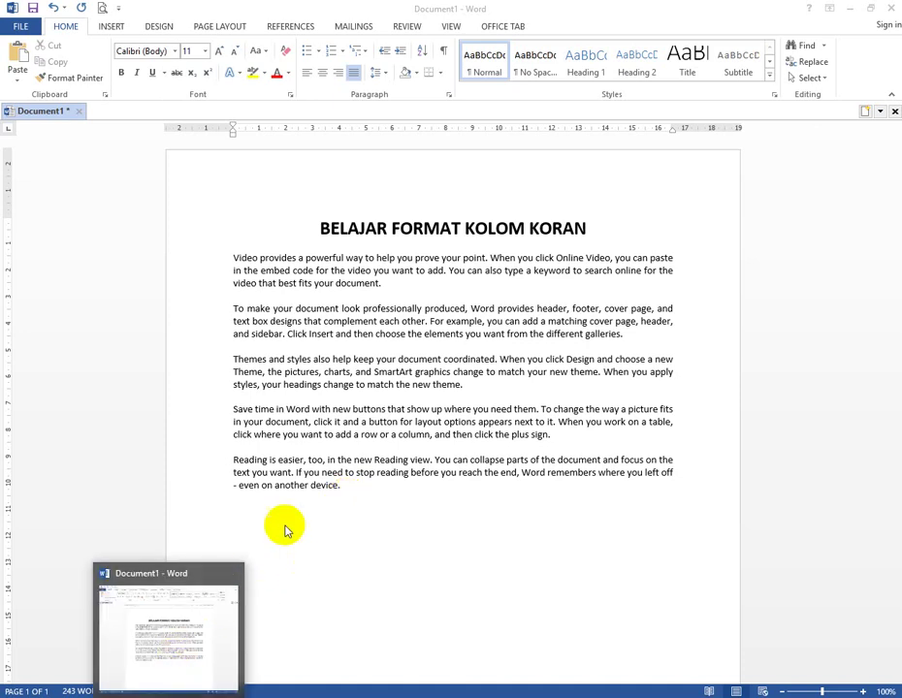
left_click(353, 438)
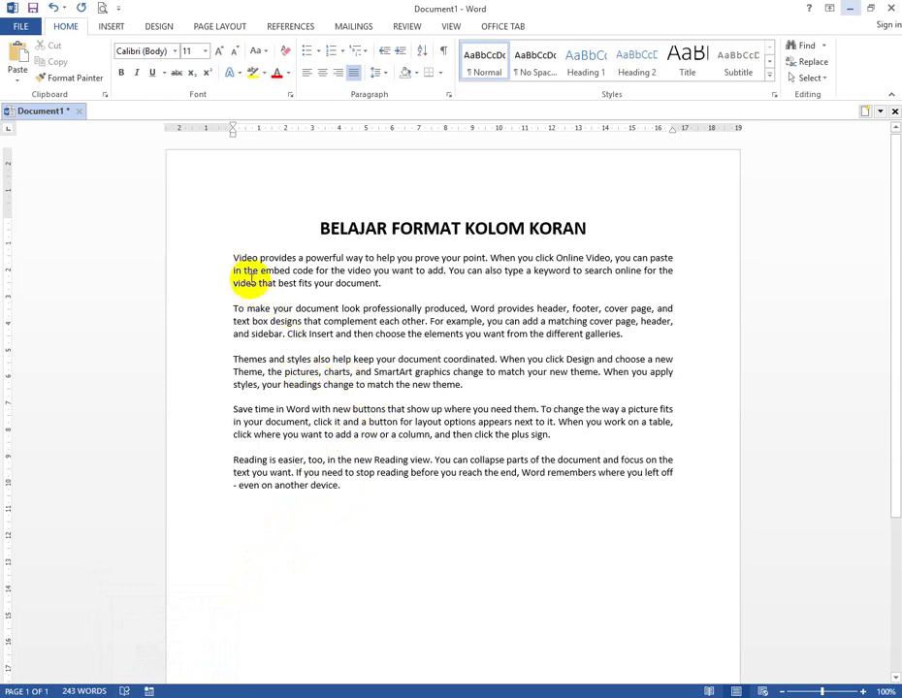
left_click_drag(233, 257, 384, 285)
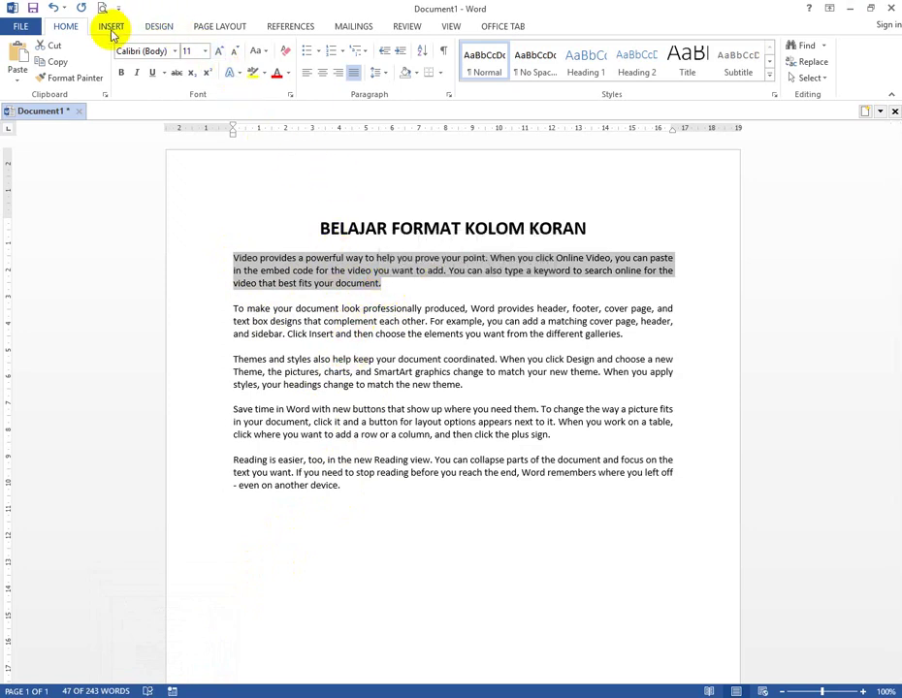
- Set the first paragraph in two columns and the second paragraph in three columns
left_click(225, 27)
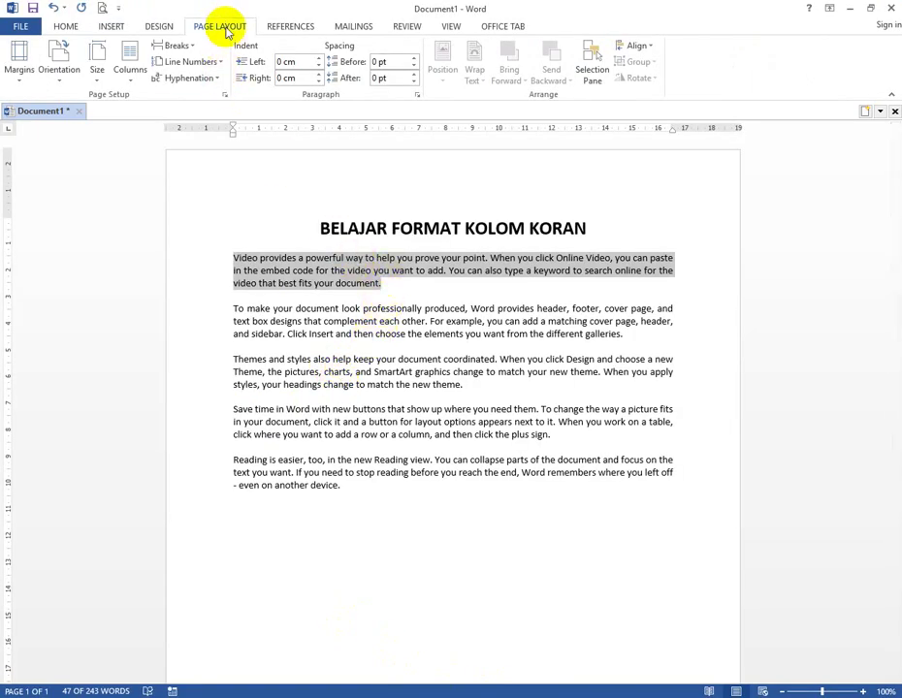
left_click(132, 78)
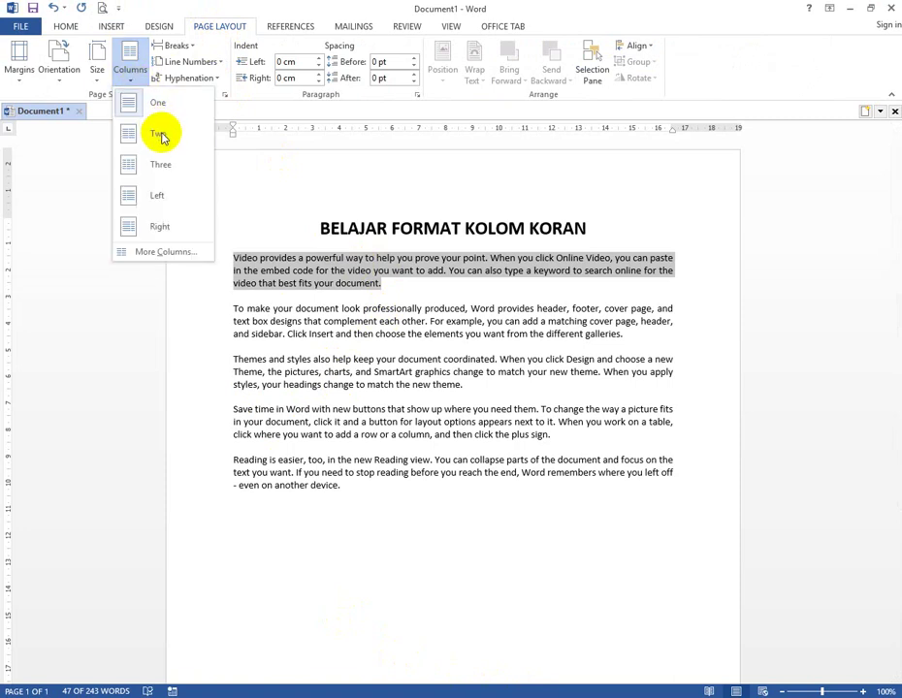
left_click(162, 136)
left_click(391, 333)
left_click_drag(233, 320, 626, 349)
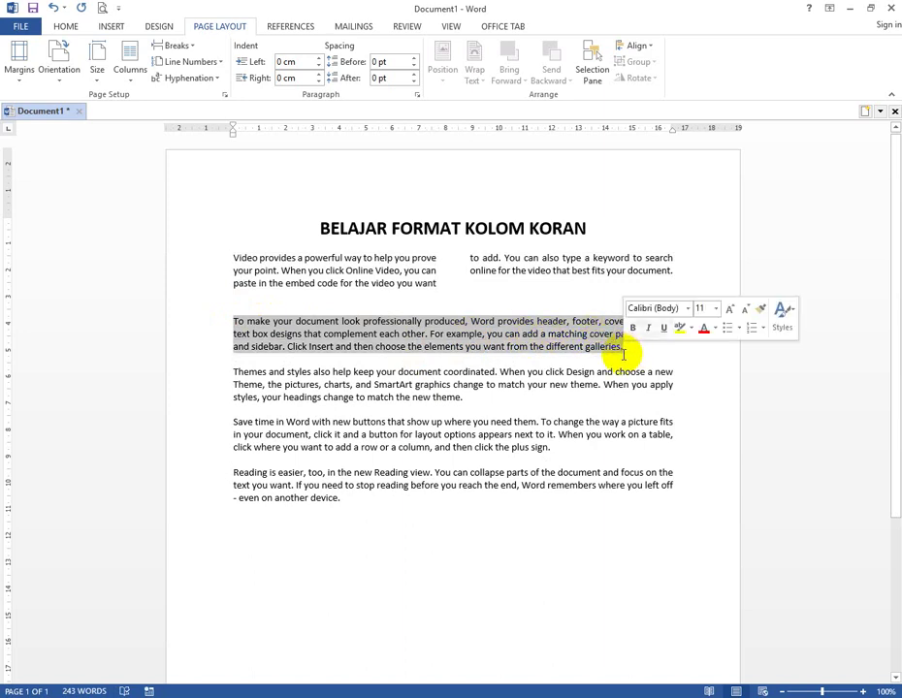
left_click(136, 77)
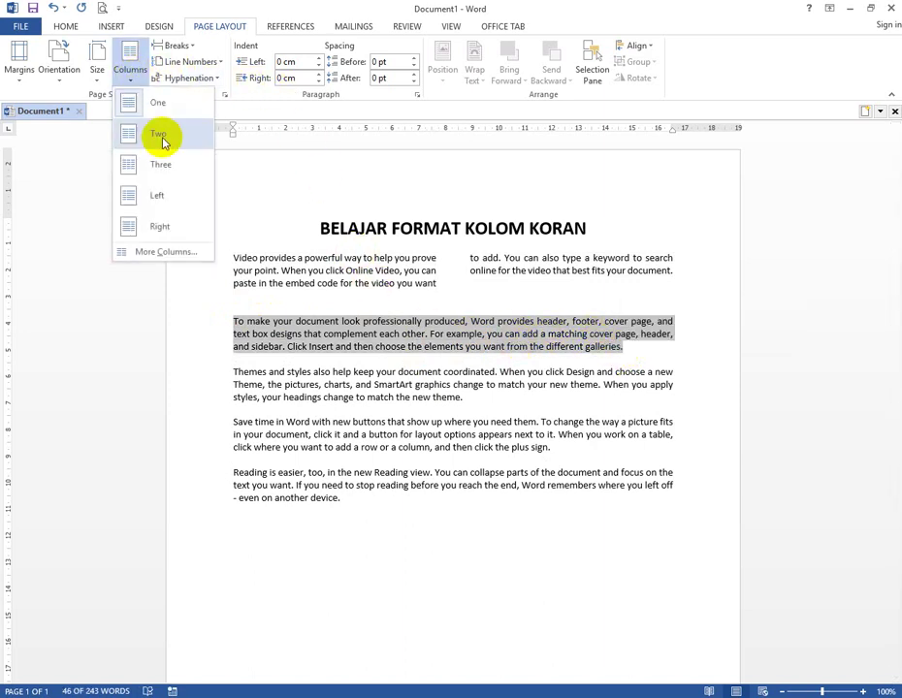
left_click(176, 176)
- Give the Themes paragraph four columns and the Save time paragraph the Left column layout
left_click_drag(233, 396, 473, 426)
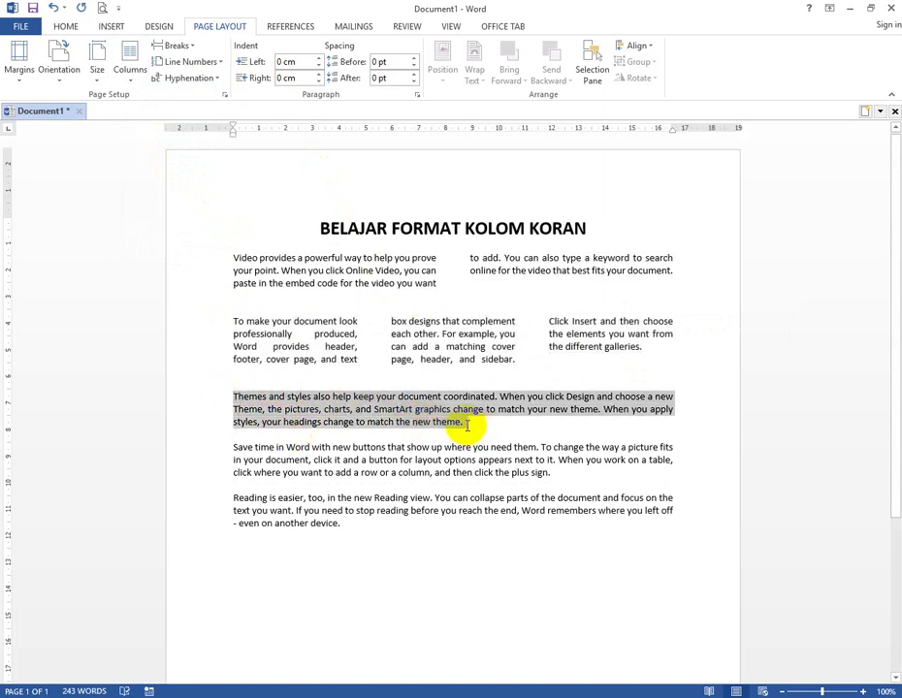
left_click(129, 63)
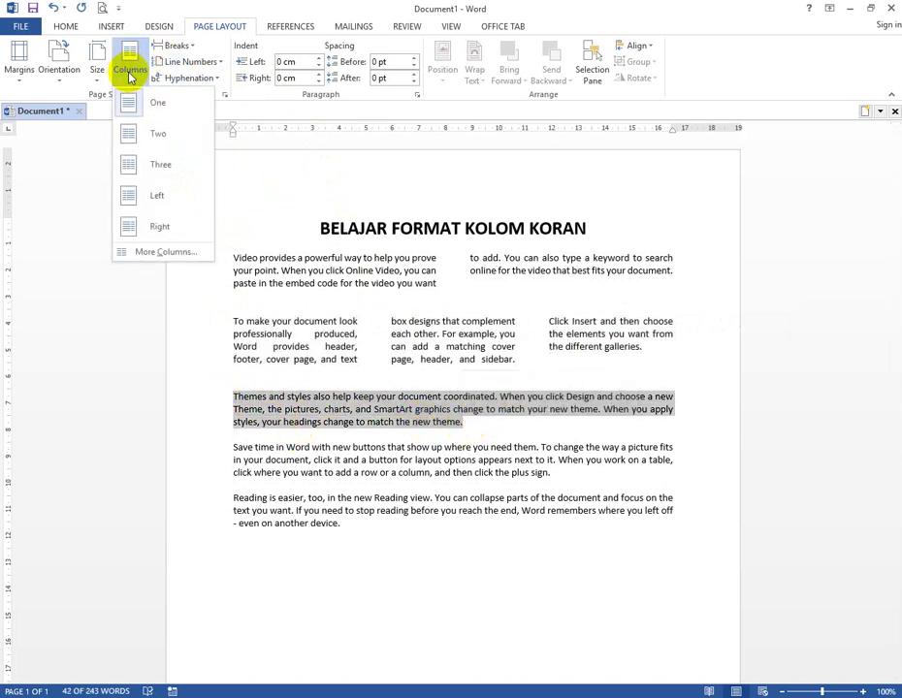
left_click(182, 253)
type("4")
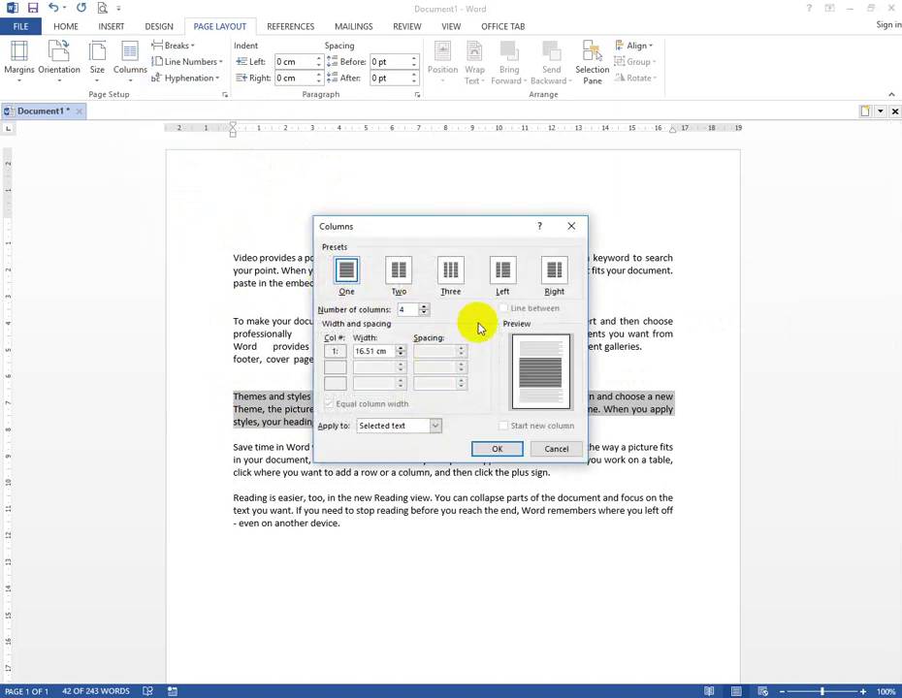
left_click(504, 447)
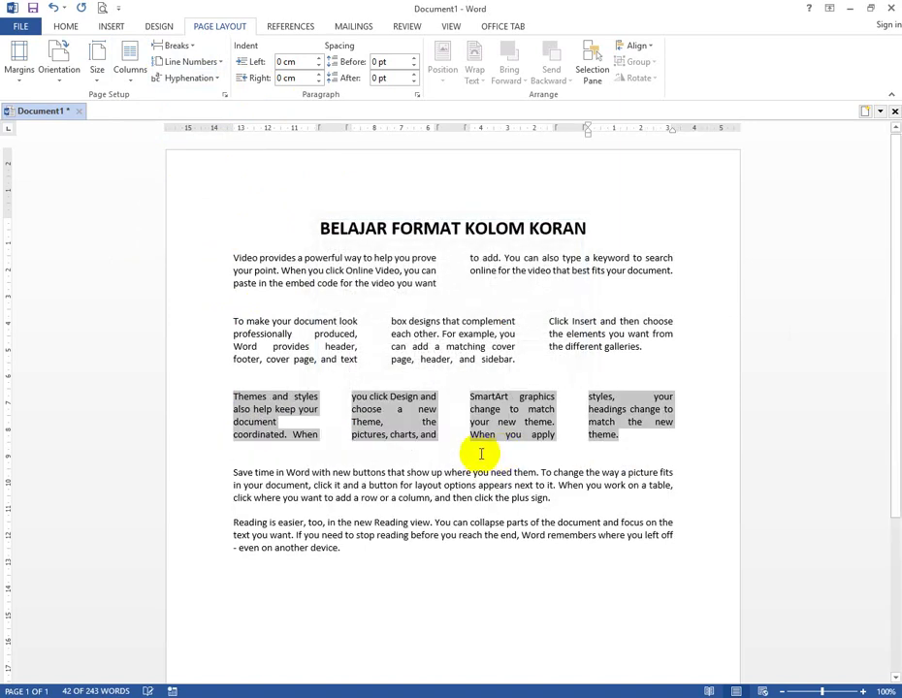
left_click(386, 479)
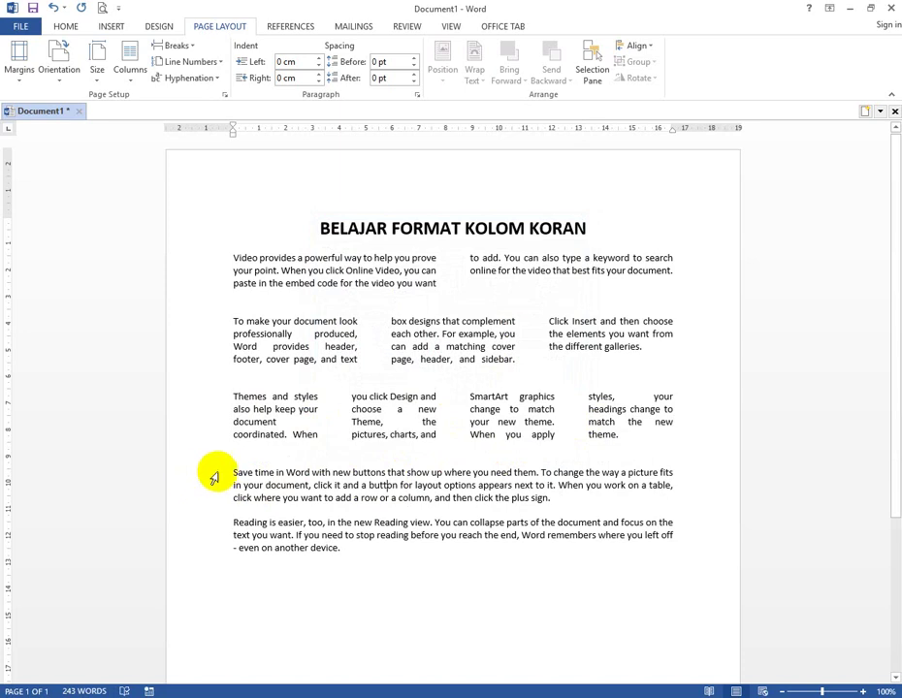
left_click_drag(223, 473, 533, 477)
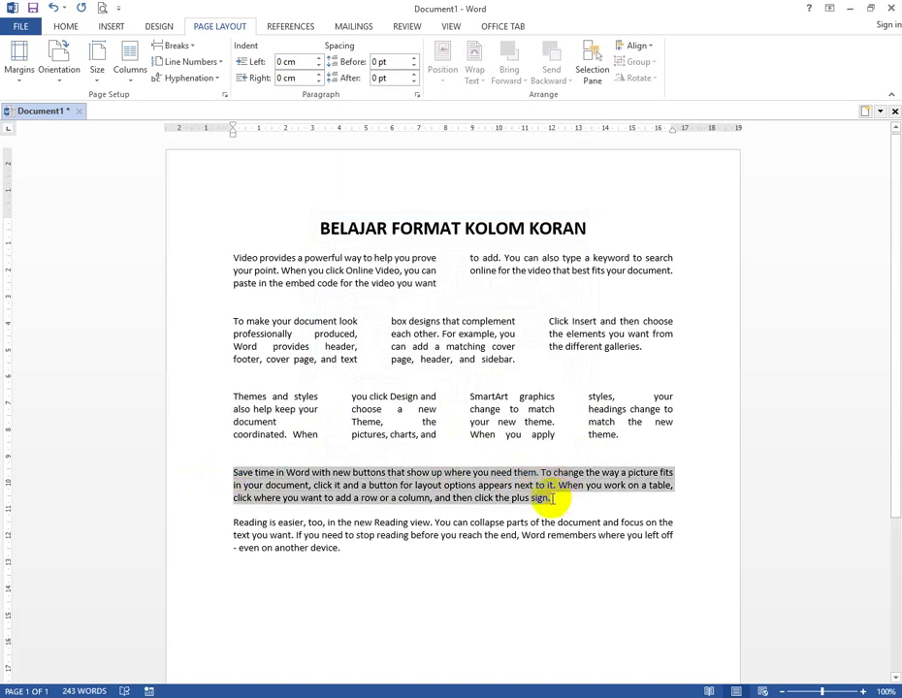
left_click(130, 60)
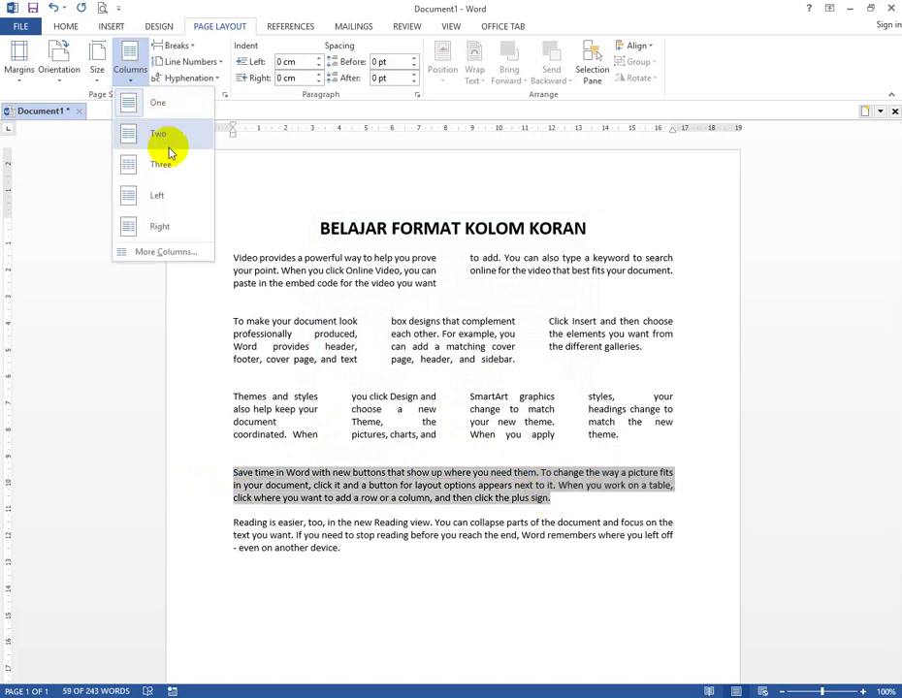
left_click(171, 195)
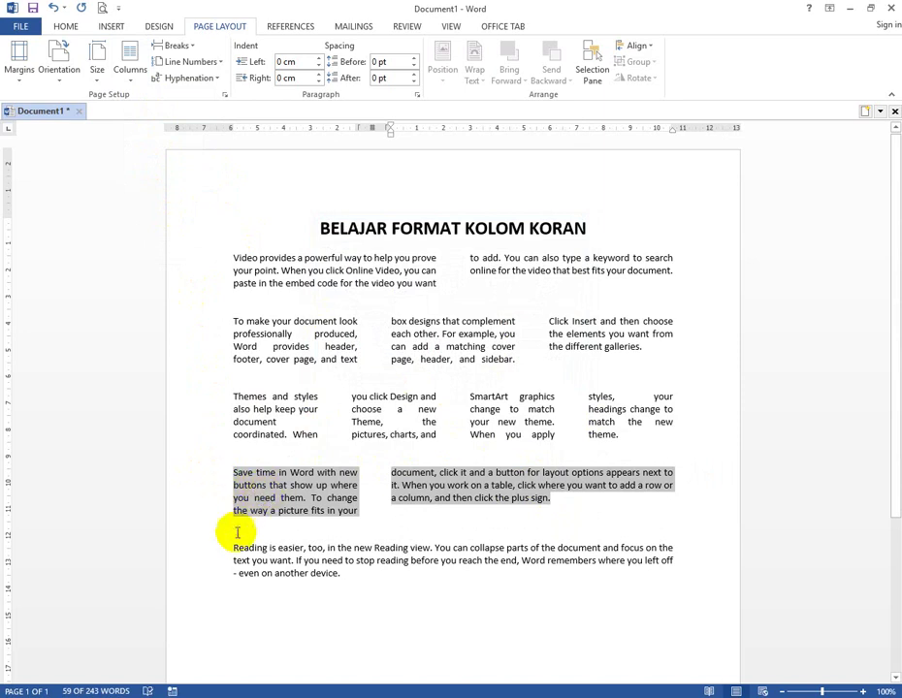
- Try the Right column layout on the Reading paragraph, then undo it
left_click_drag(232, 549, 358, 576)
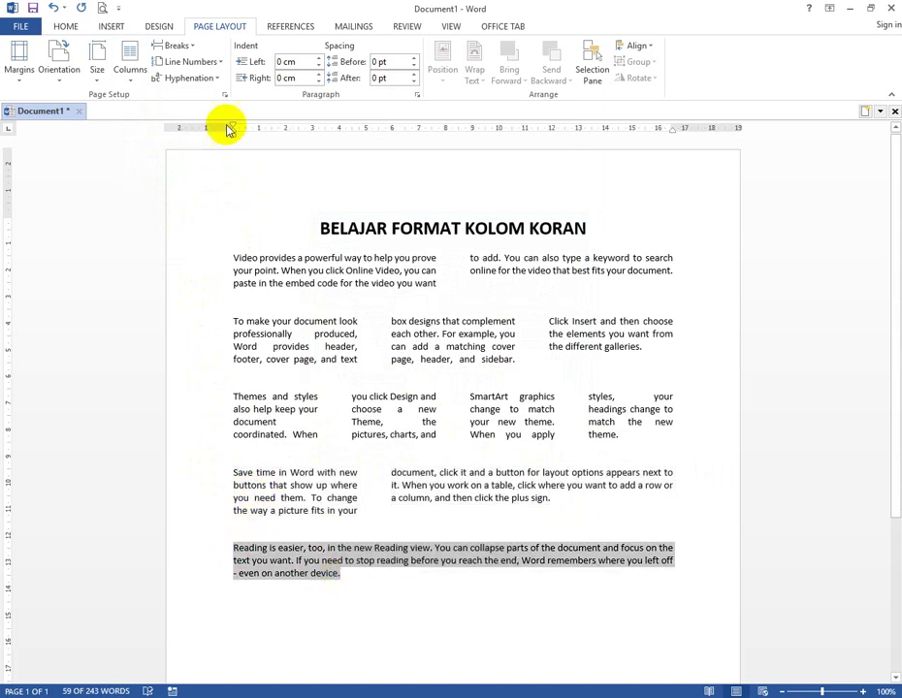
left_click(129, 68)
left_click(183, 231)
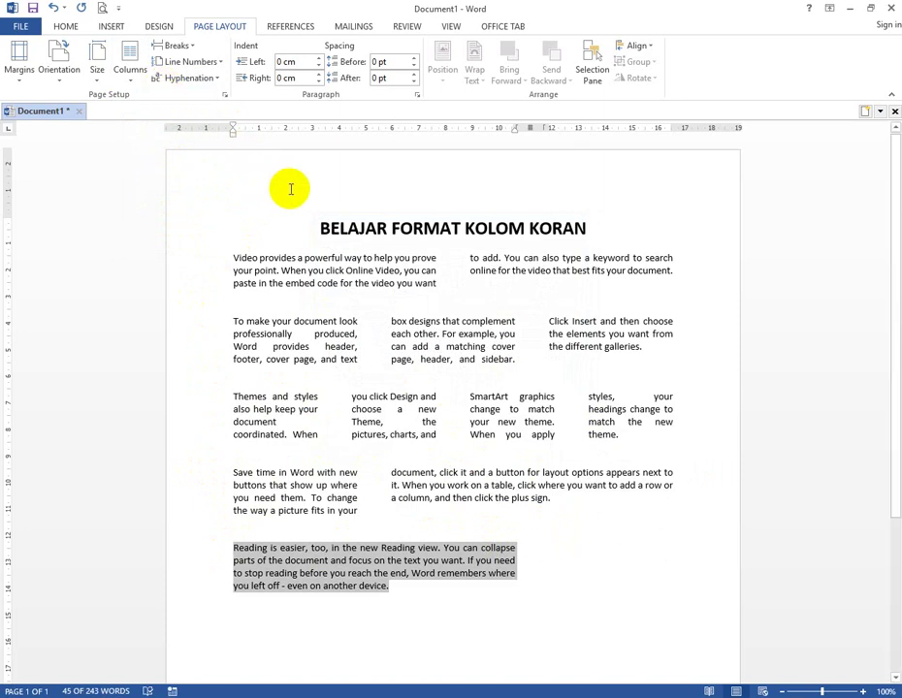
key("ctrl+z")
left_click(340, 573)
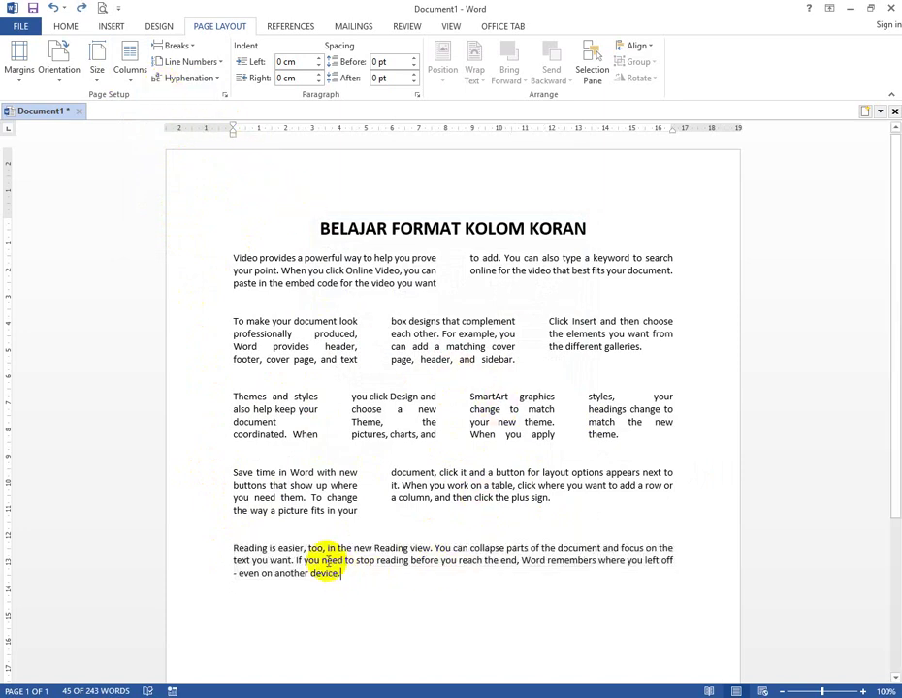
left_click_drag(235, 548, 338, 573)
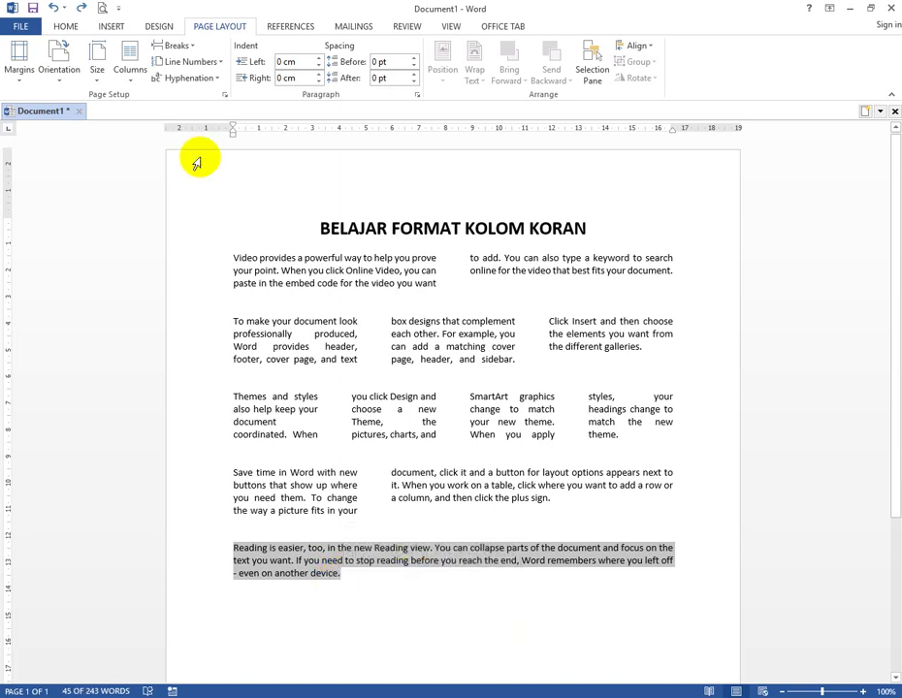
left_click(129, 68)
left_click(184, 218)
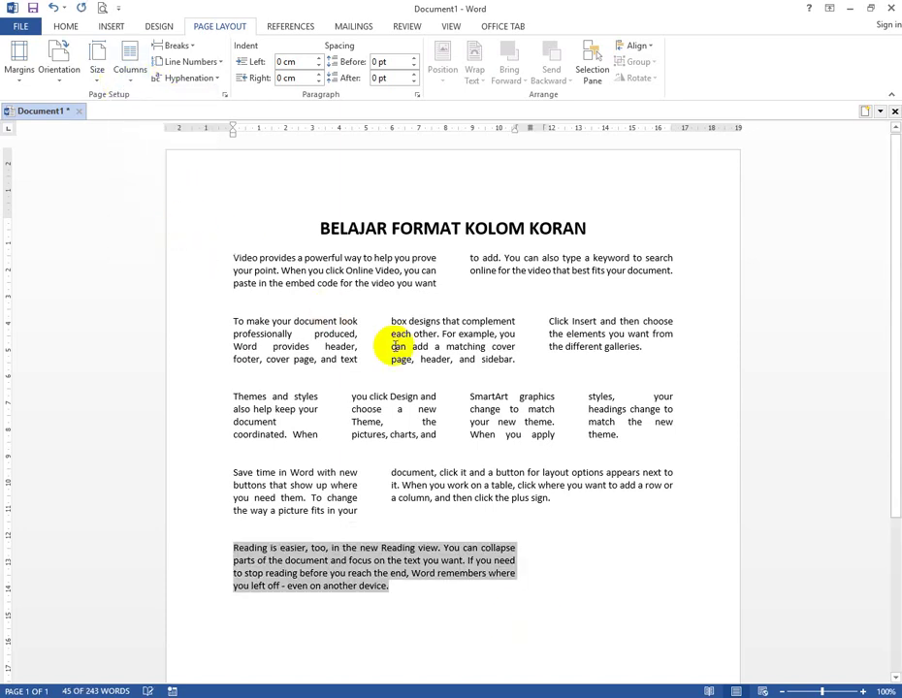
left_click(603, 555)
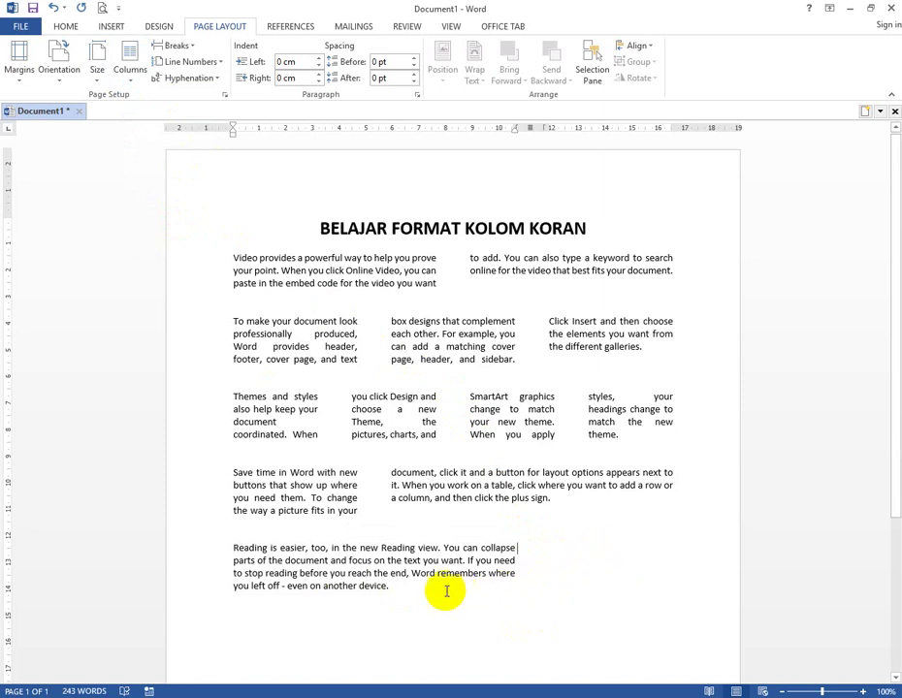
key("ctrl+z")
left_click(406, 577)
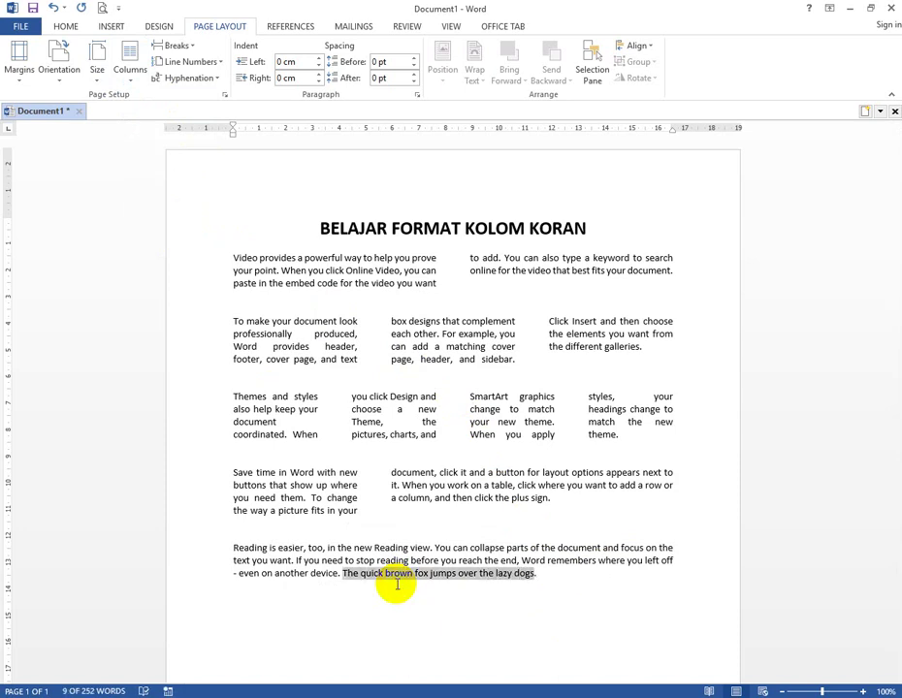
- Lengthen the last paragraph with two more pasted copies of the fox sentence
key("Right")
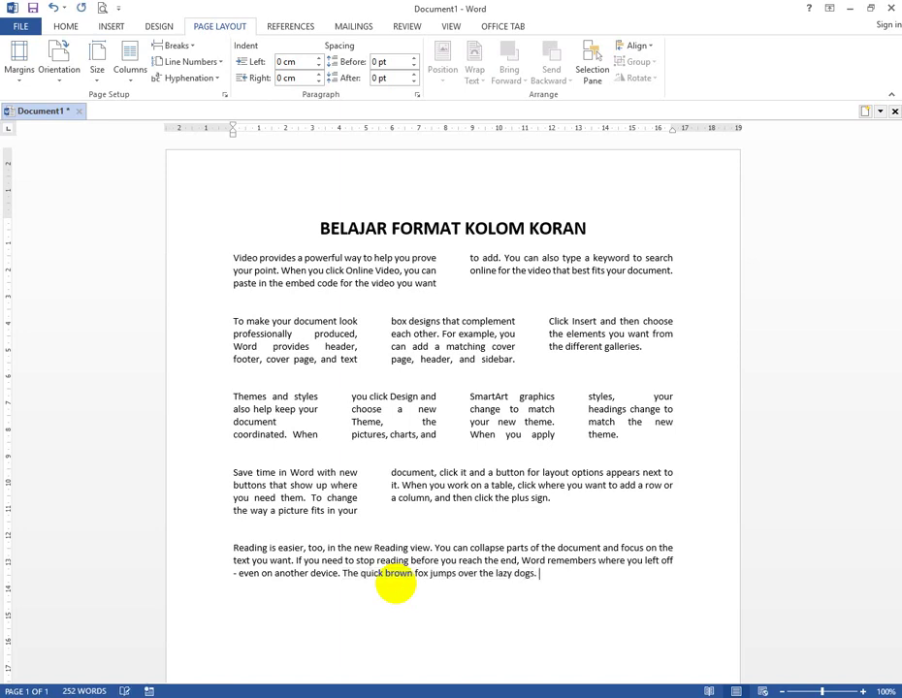
type("The quick brown fox jumps over the lazy dogs")
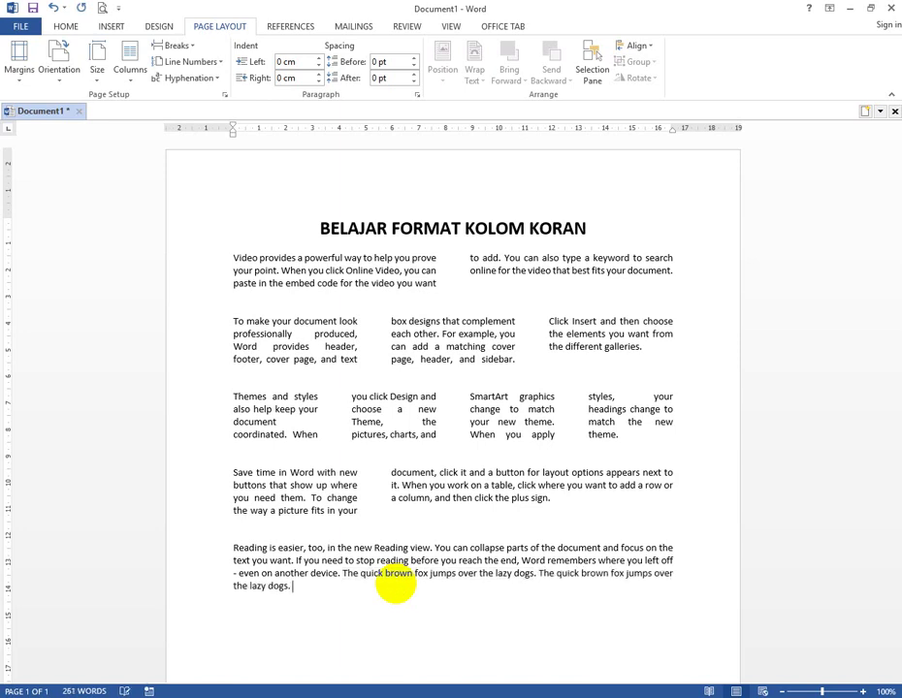
type("The quick brown fox jumps over the lazy dogs")
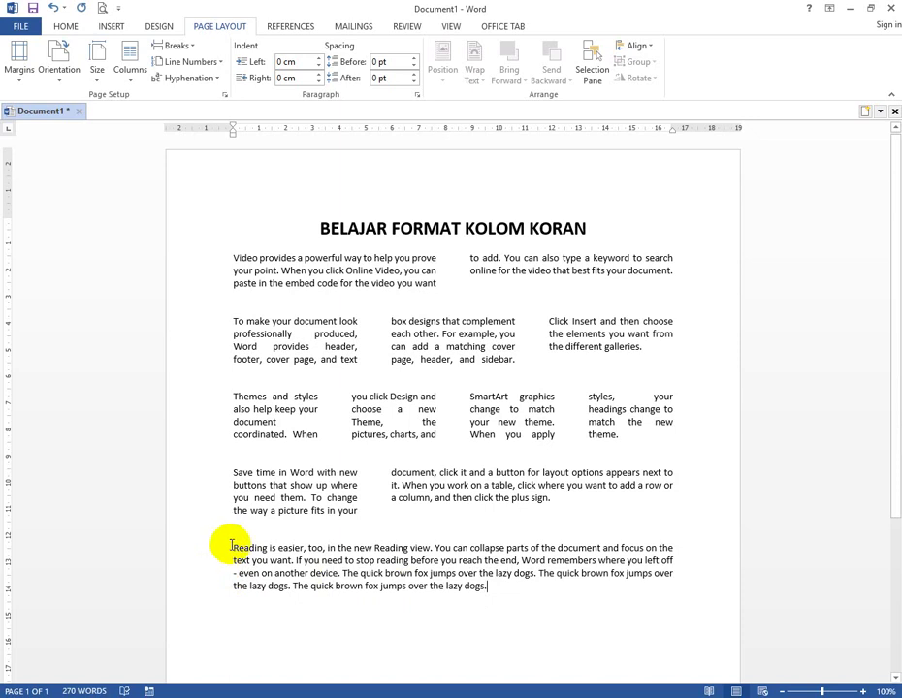
- Give the last paragraph the Right column layout and remove the blank line after paragraph one
left_click_drag(233, 548, 497, 588)
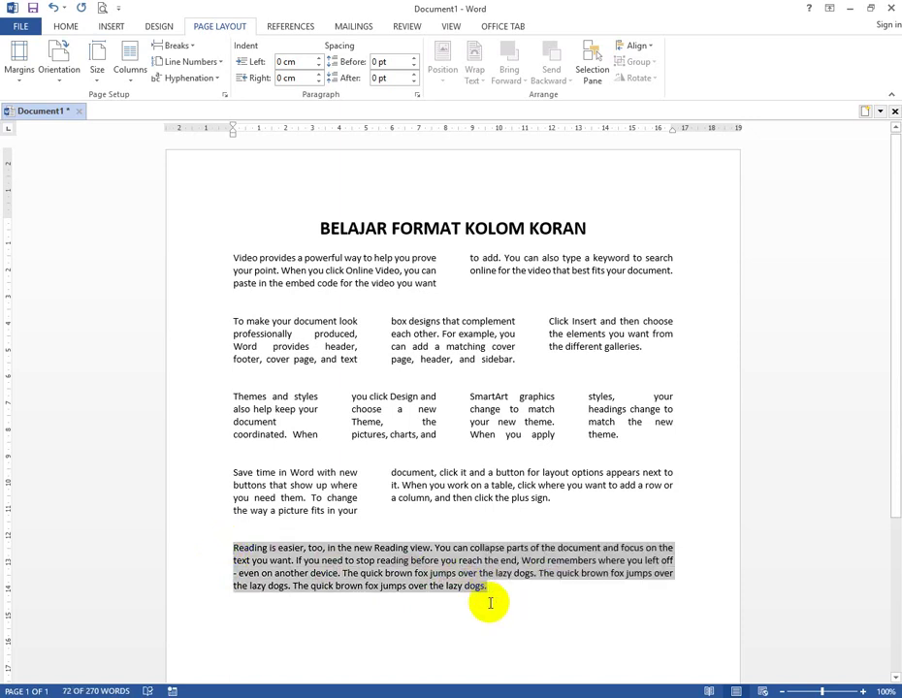
left_click(130, 60)
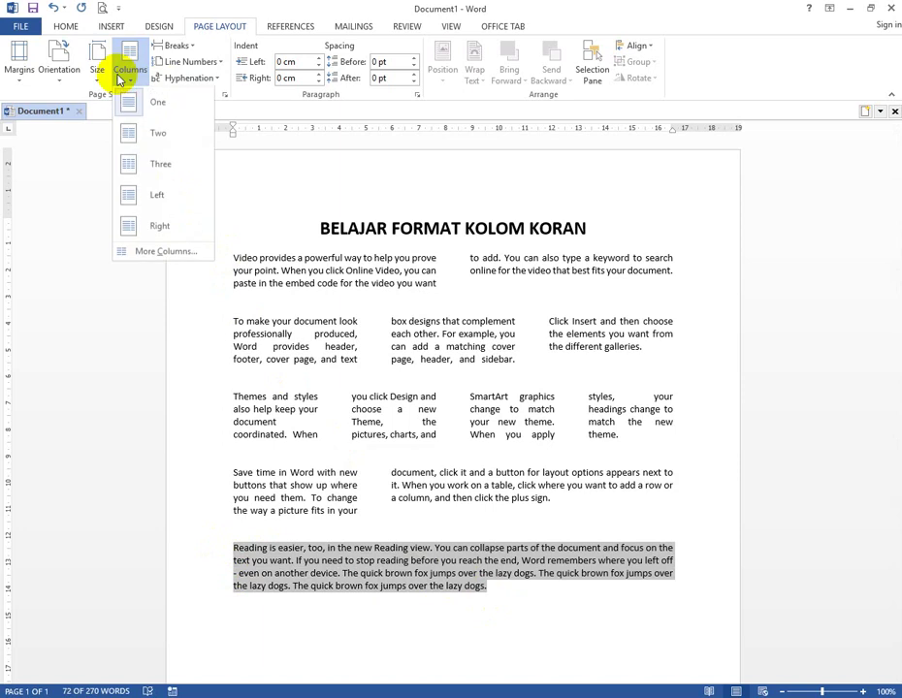
left_click(176, 228)
left_click(631, 585)
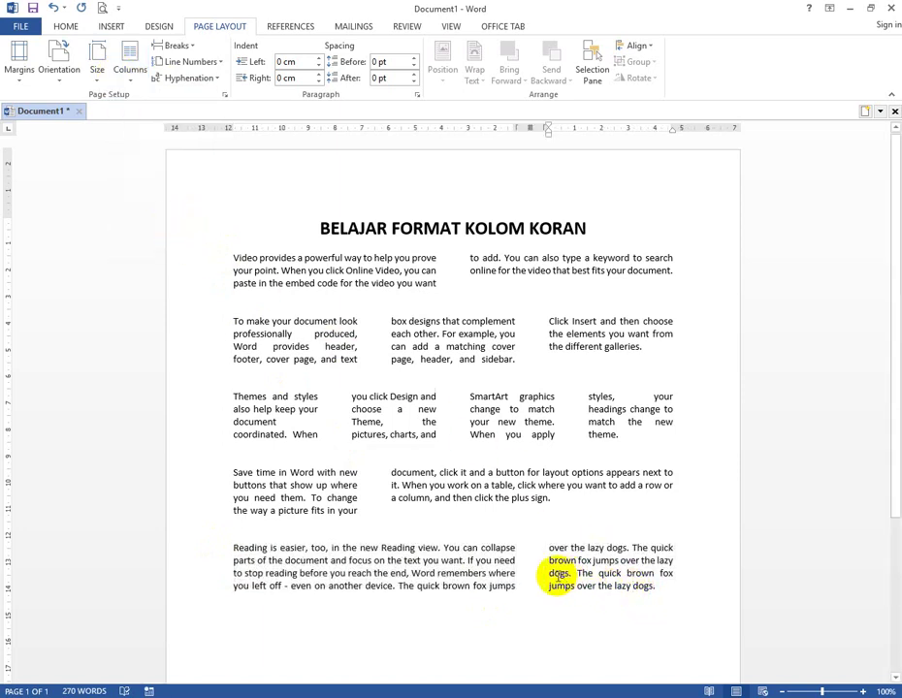
left_click(259, 302)
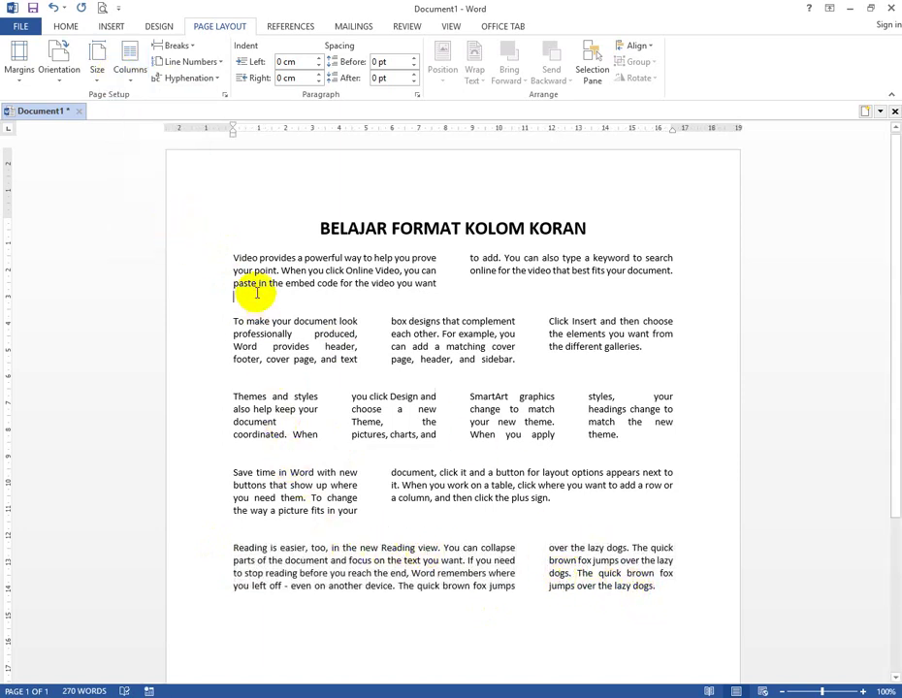
key("BackSpace")
- Delete the blank lines between the column blocks, then select the opening letter V
left_click(242, 360)
key("BackSpace")
left_click(240, 424)
key("Delete")
key("Delete")
left_click(395, 559)
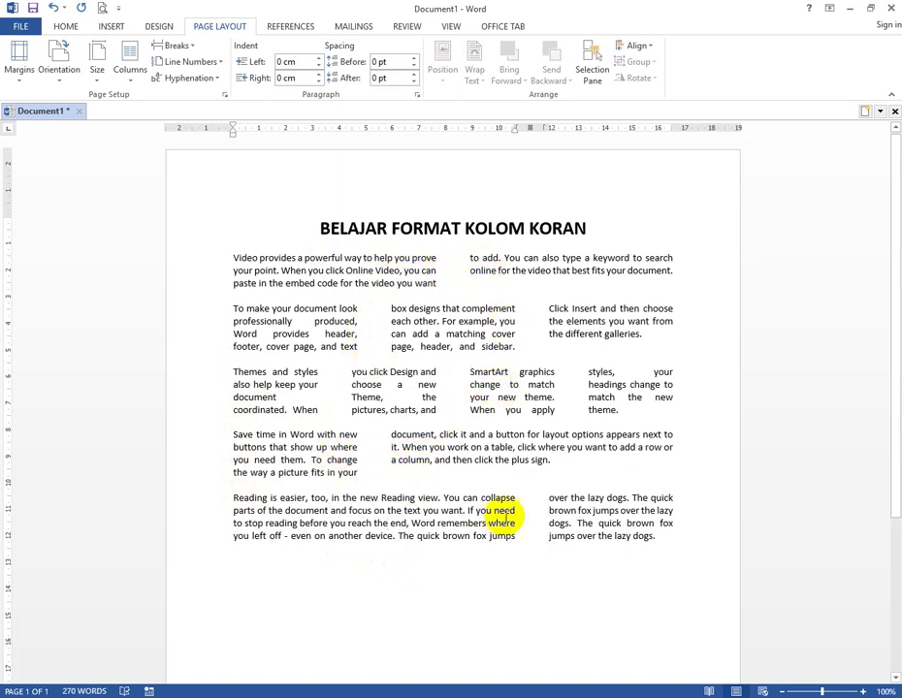
left_click(261, 612)
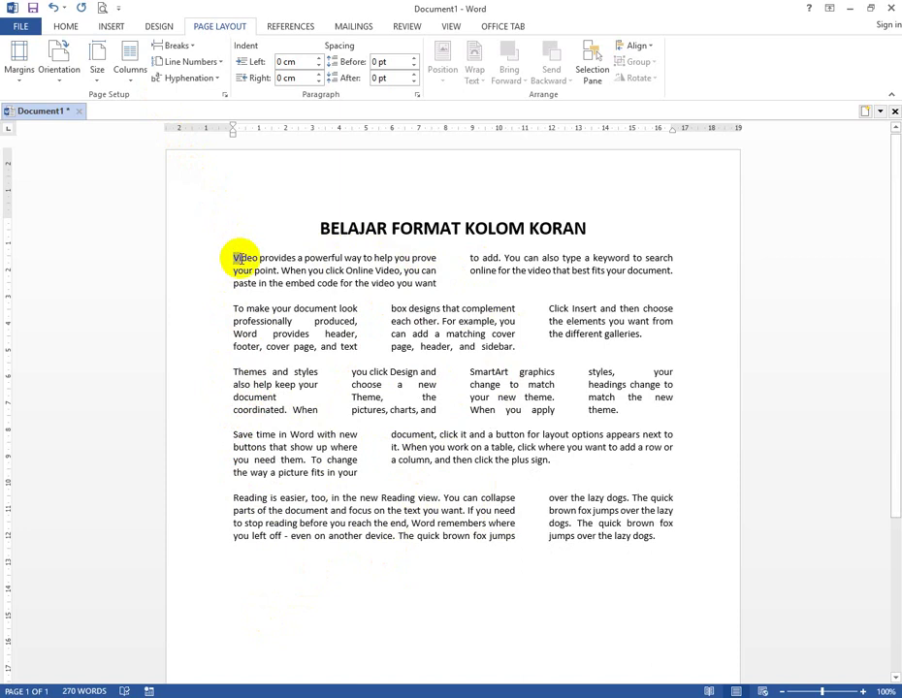
left_click_drag(240, 258, 234, 257)
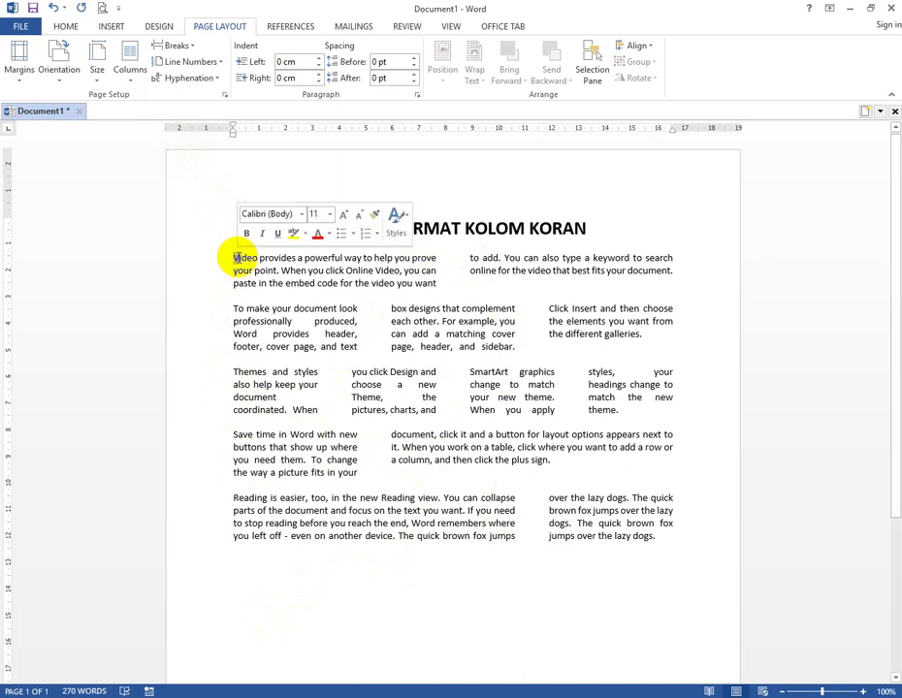
- Browse the WordArt gallery and the Design and Page Layout tabs, returning to Insert
left_click(112, 27)
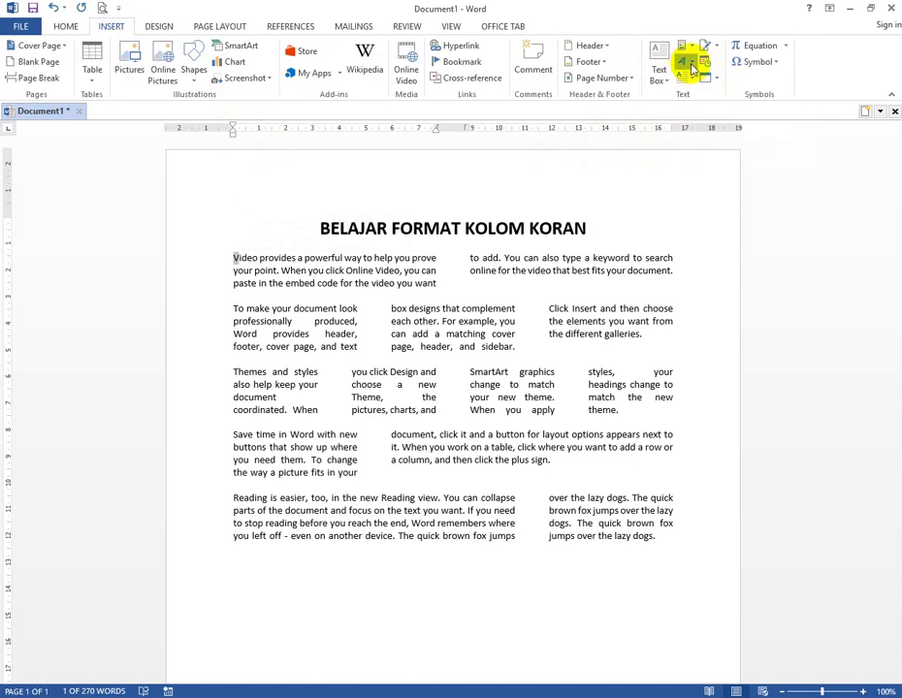
left_click(691, 62)
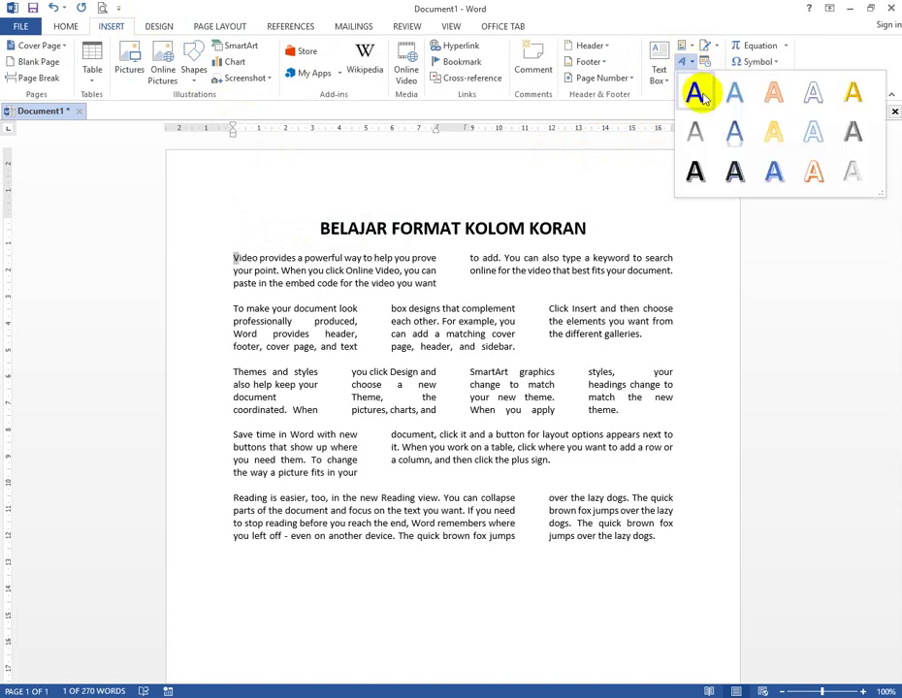
left_click(694, 17)
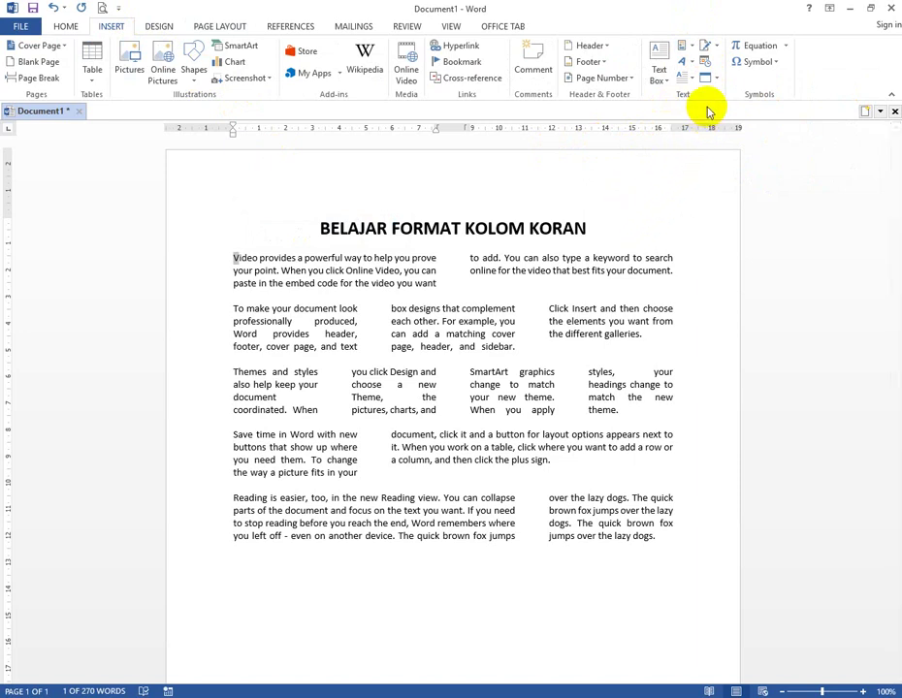
left_click(158, 26)
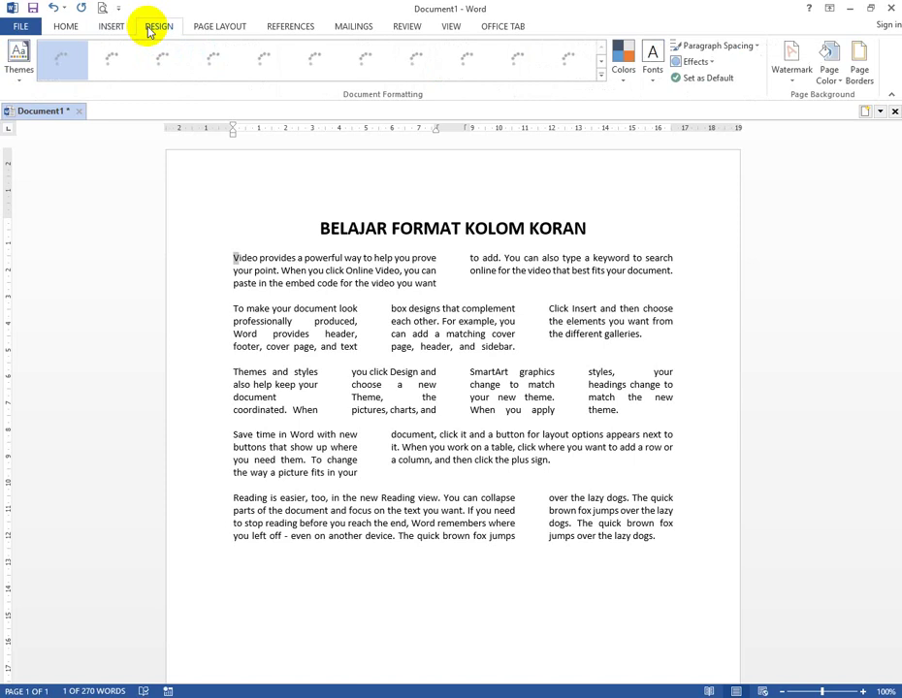
left_click(205, 32)
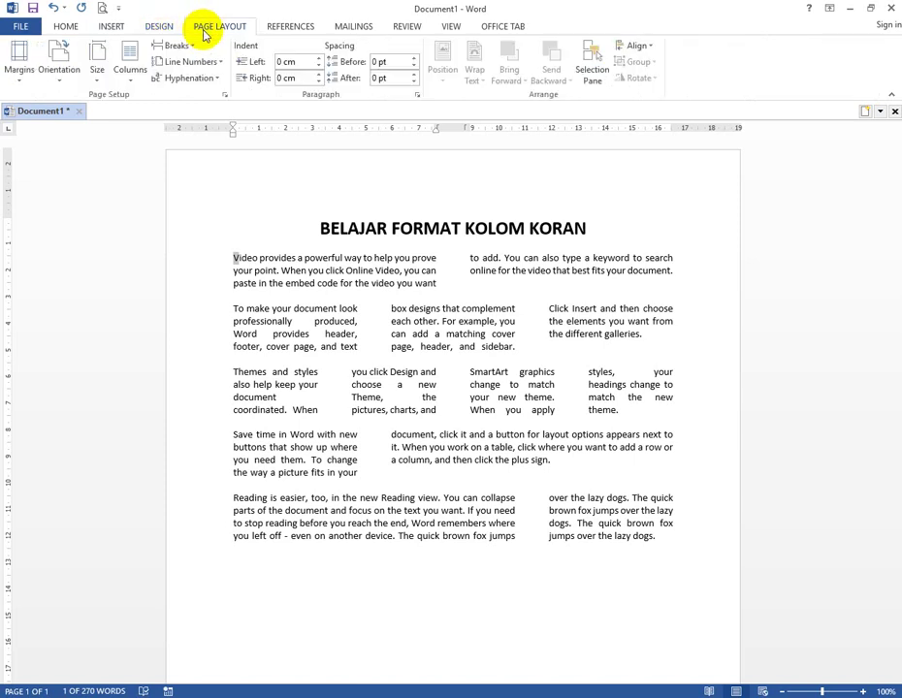
left_click(113, 26)
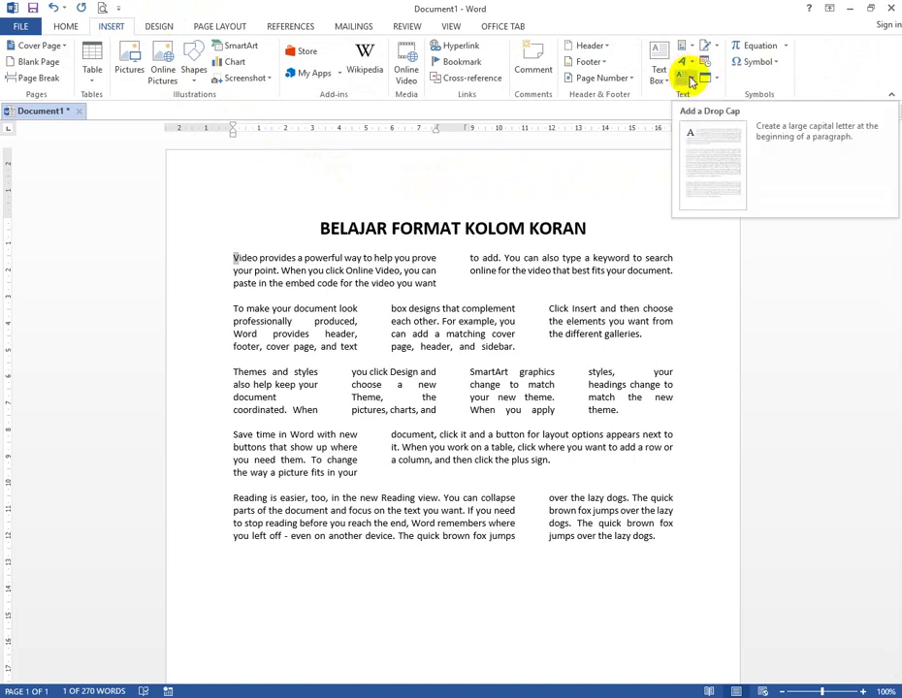
- Give the V paragraph a dropped capital spanning two lines
left_click(692, 82)
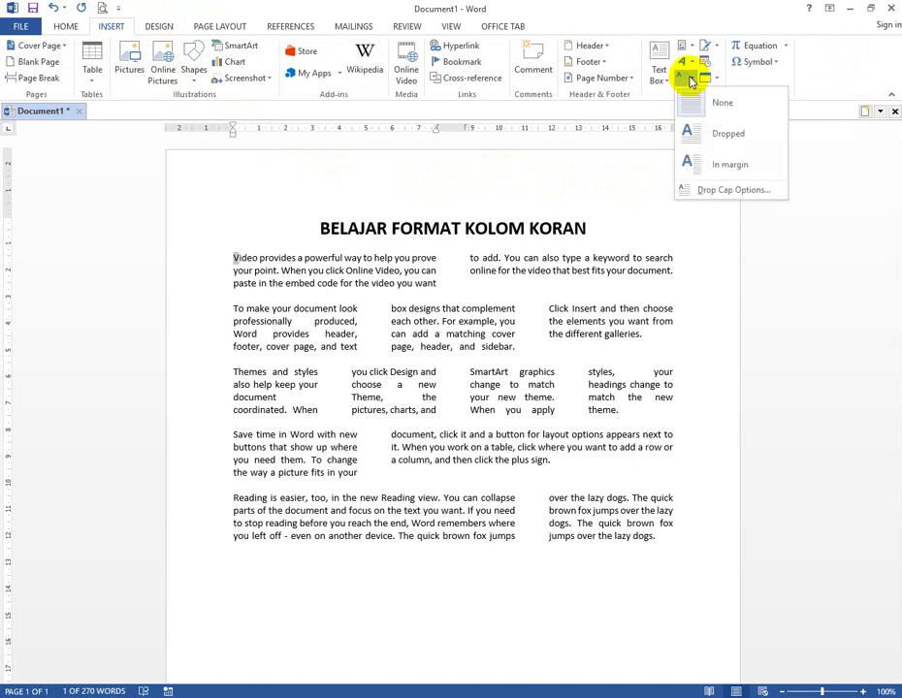
left_click(727, 191)
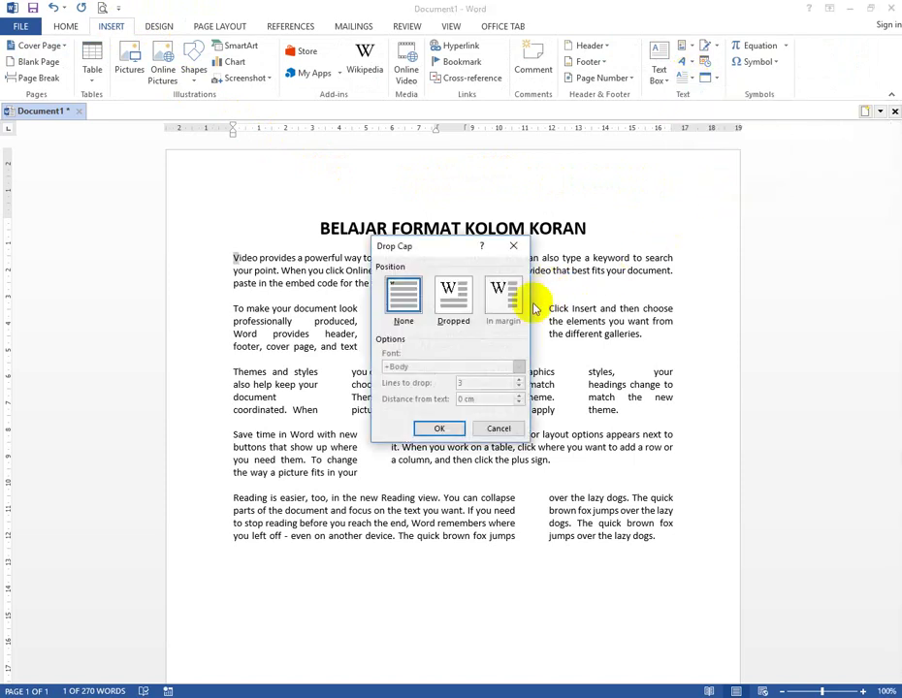
left_click(448, 297)
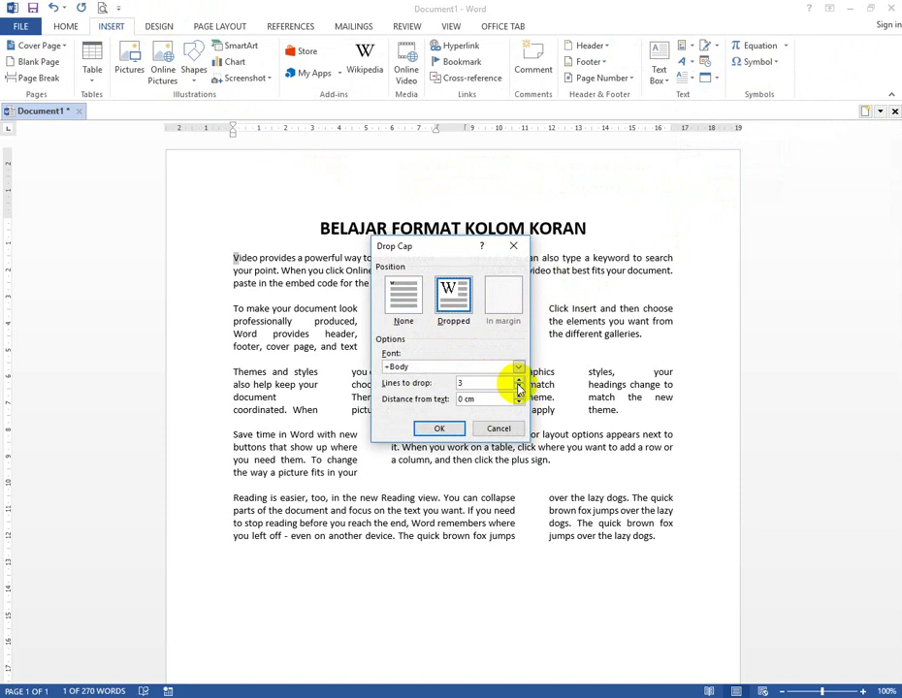
left_click(519, 388)
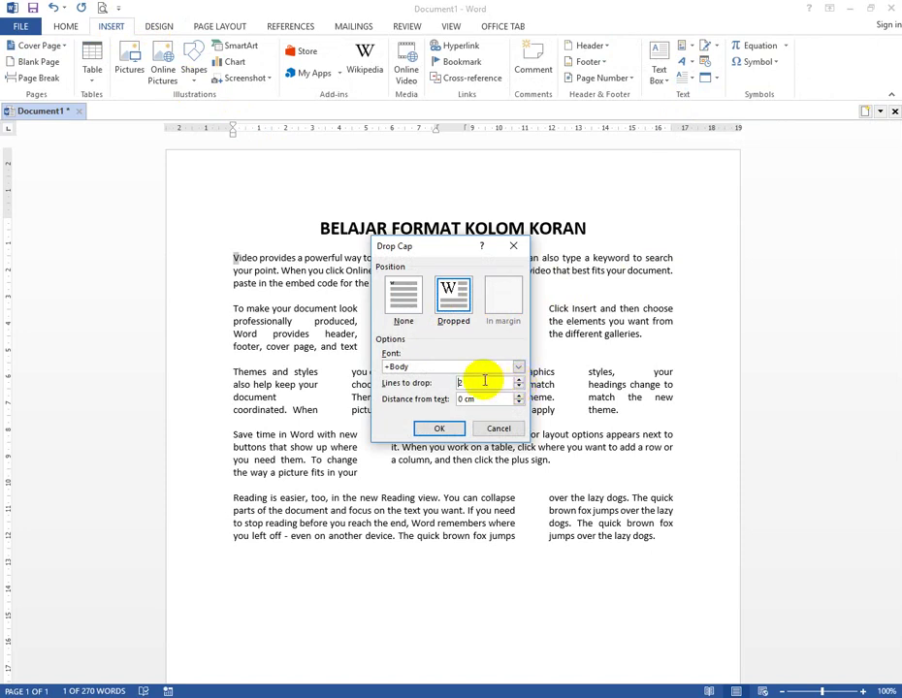
left_click(443, 430)
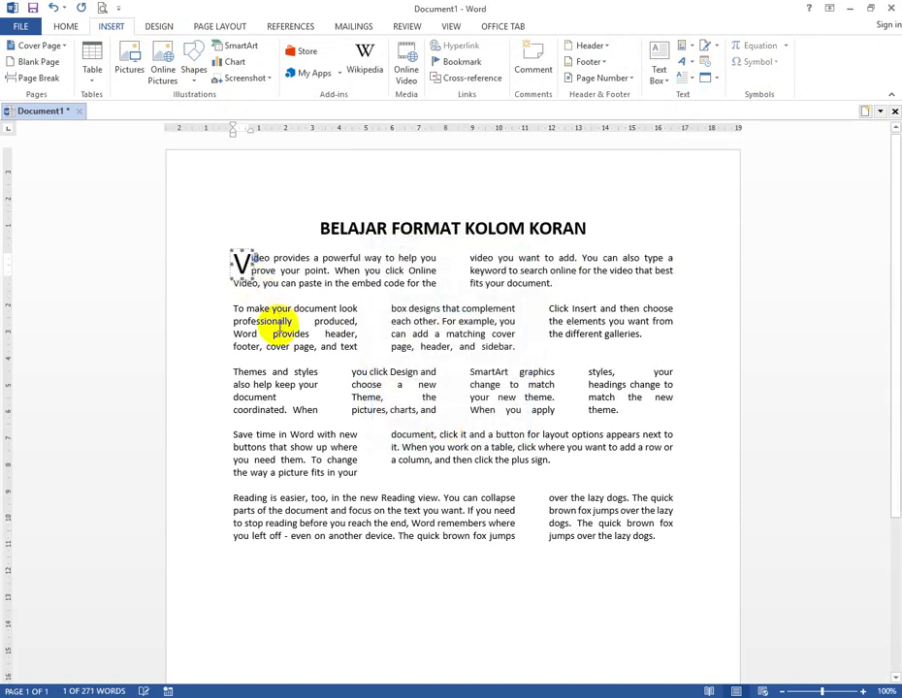
- Give the 'To make' paragraph a three-line dropped capital T
left_click(278, 321)
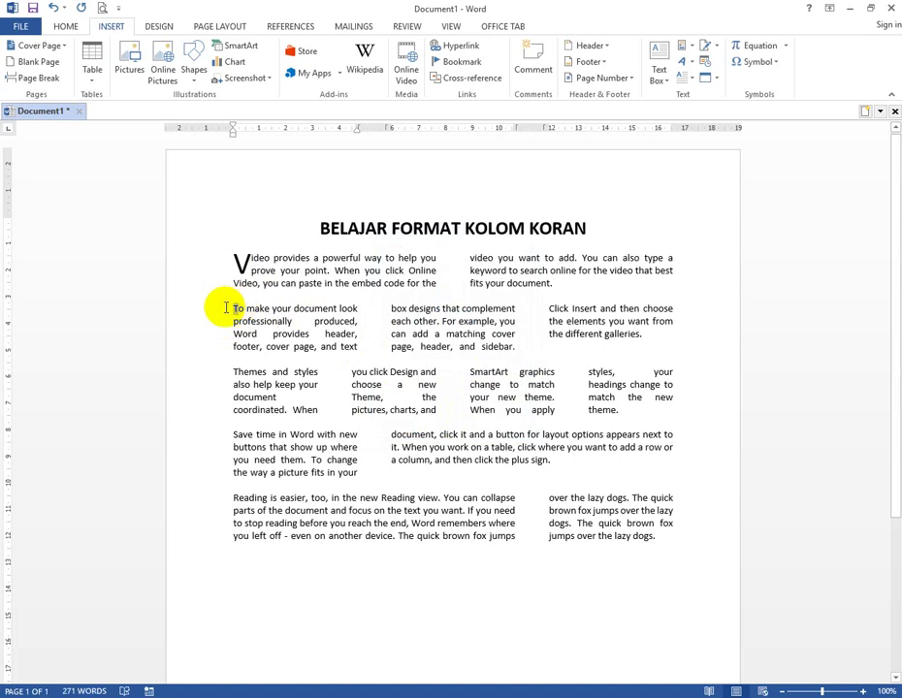
left_click_drag(226, 308, 241, 308)
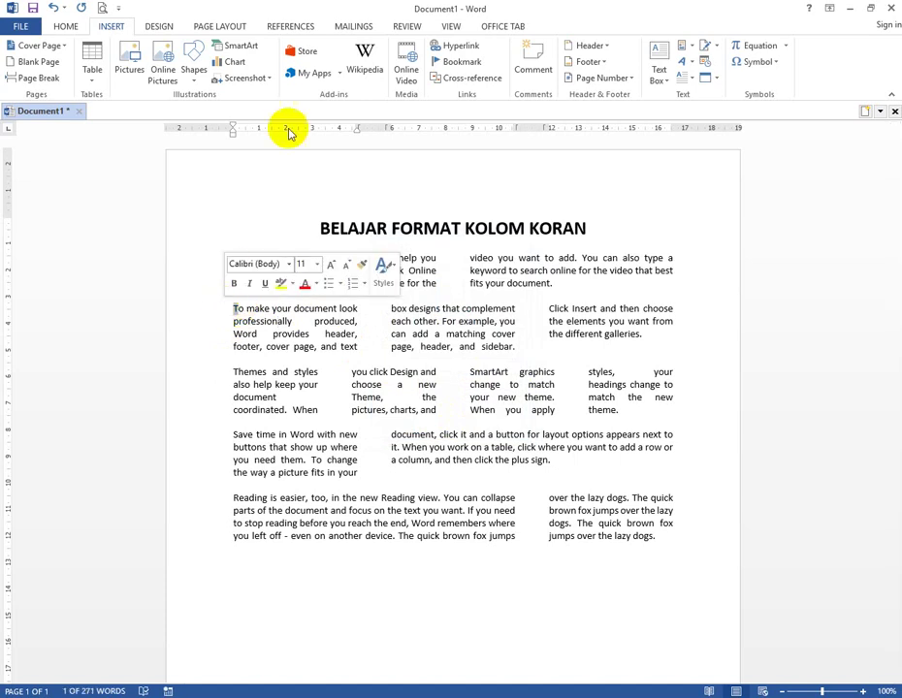
left_click(686, 83)
left_click(725, 190)
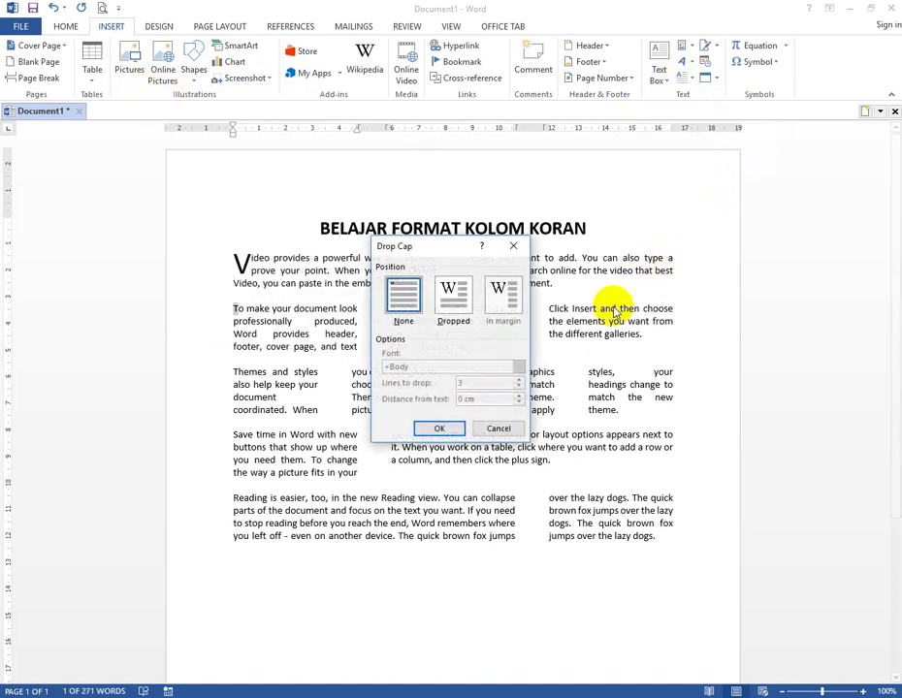
left_click(453, 296)
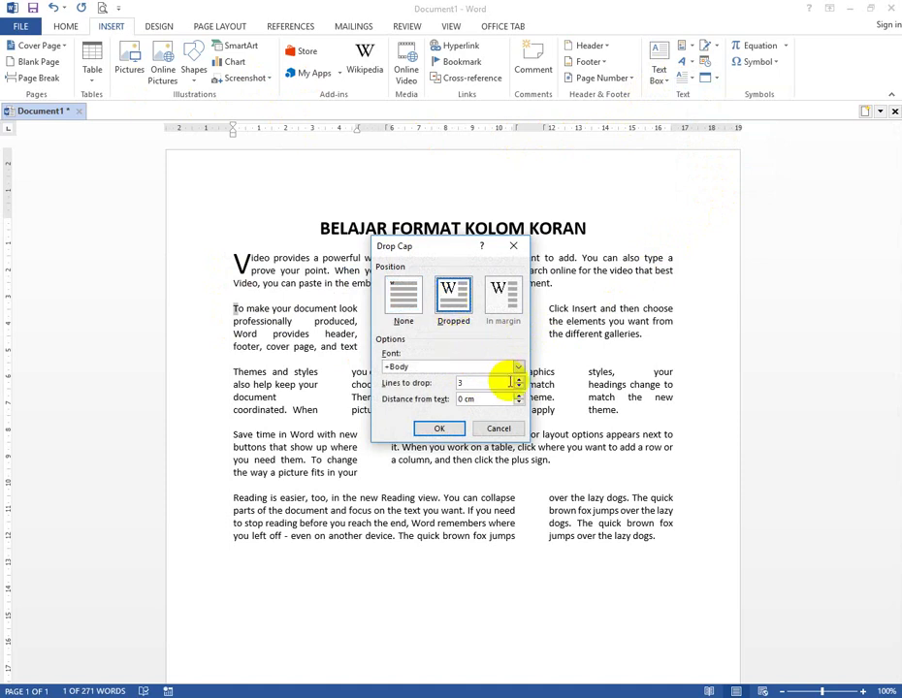
left_click(441, 428)
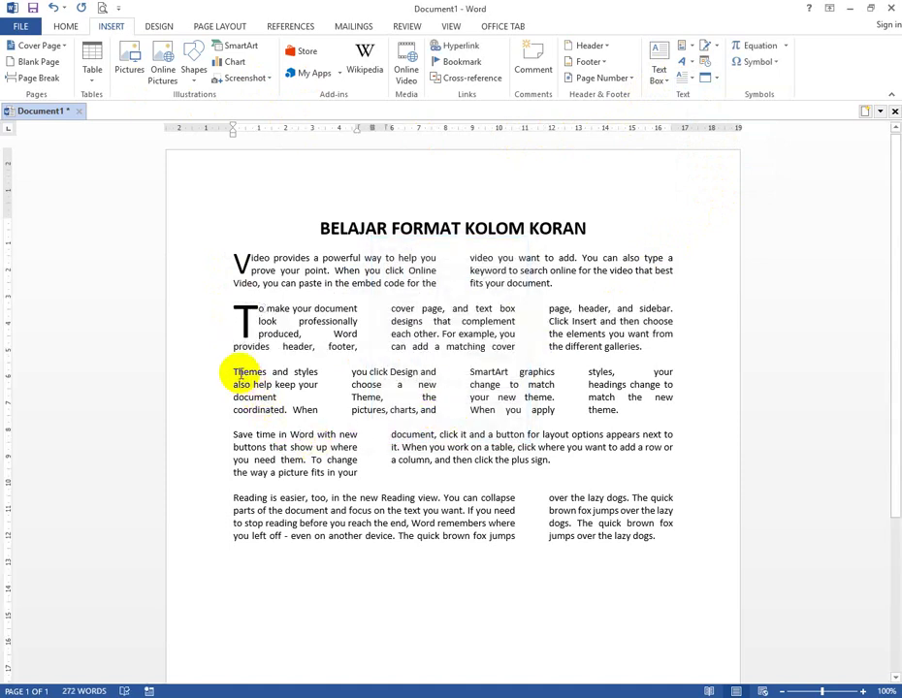
- Apply a dropped capital to the Themes paragraph
left_click(233, 372)
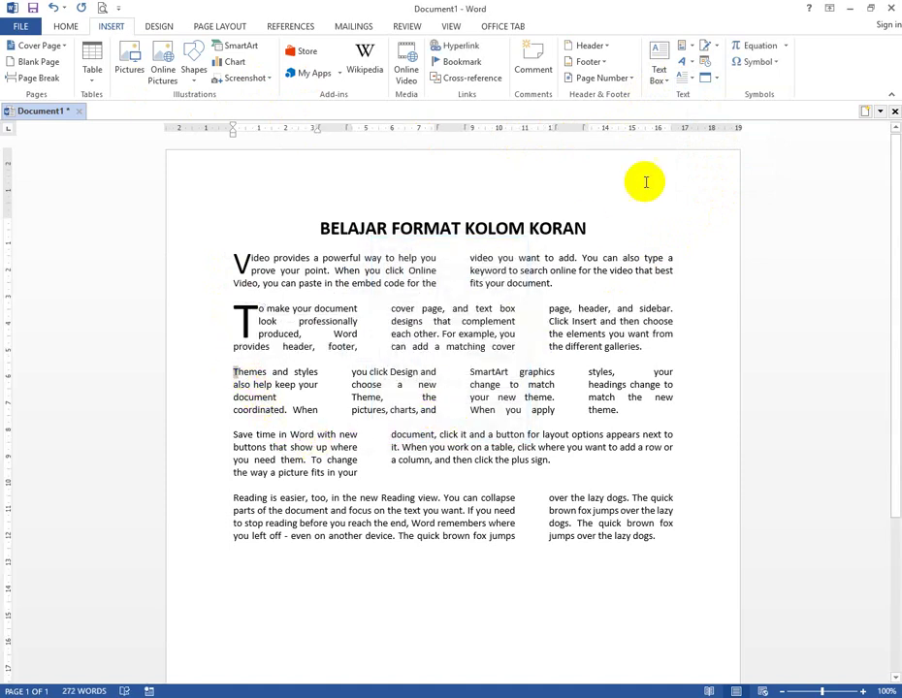
left_click(683, 79)
left_click(711, 191)
left_click(453, 302)
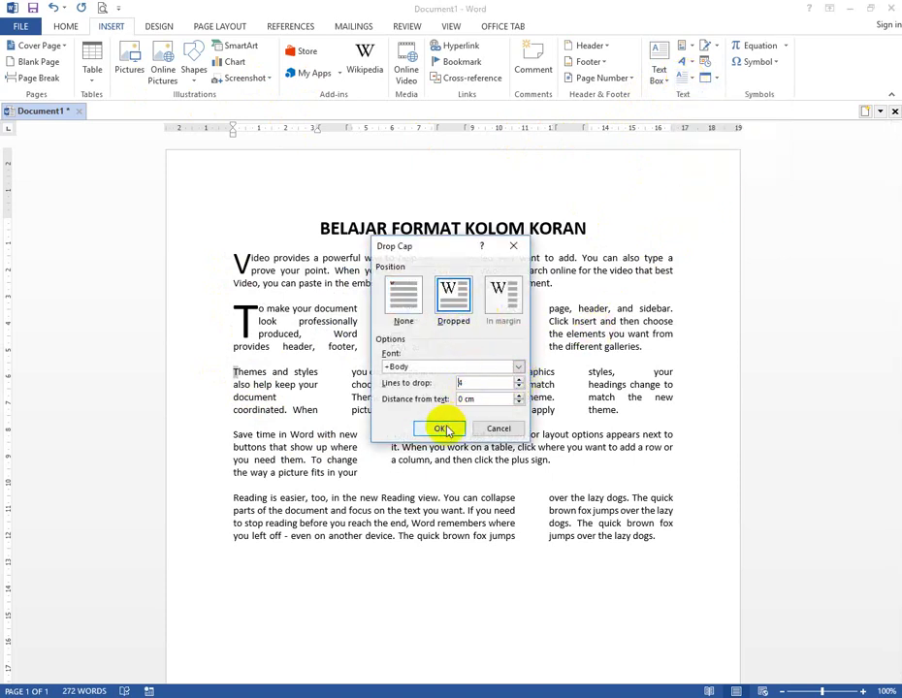
left_click(439, 427)
- Apply a dropped capital S to the Save time paragraph
left_click(333, 473)
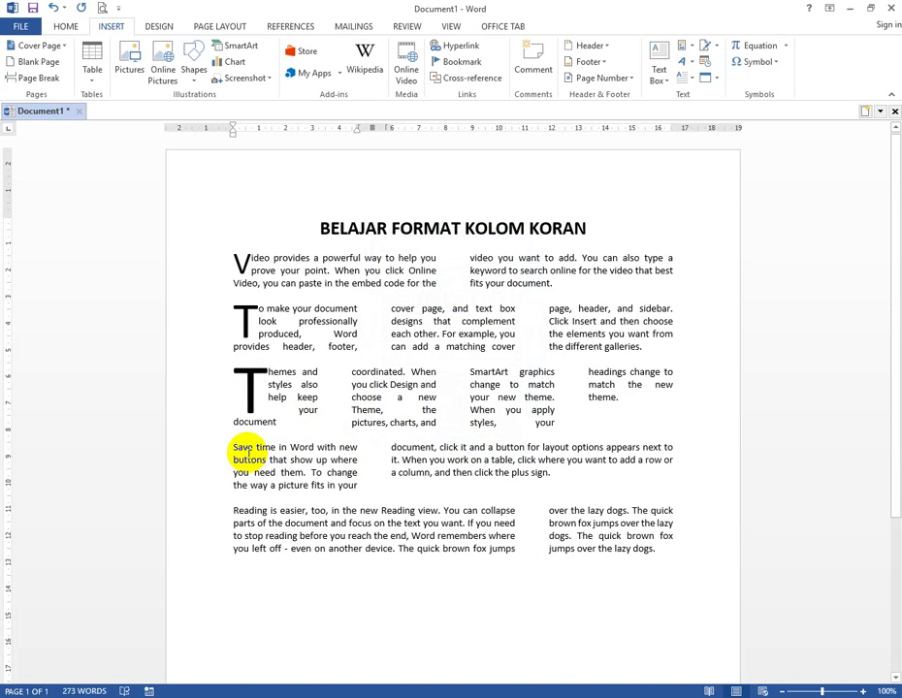
left_click_drag(233, 448, 240, 449)
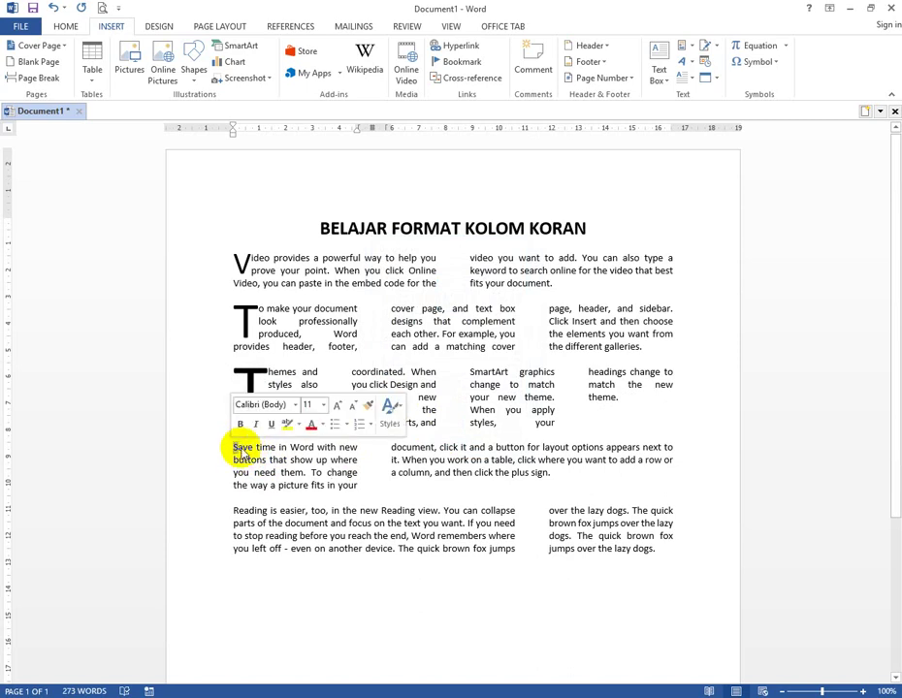
left_click(687, 83)
left_click(707, 190)
left_click(449, 304)
left_click(440, 428)
- Enlarge the R of Reading to 50 pt, then undo the change
left_click(283, 523)
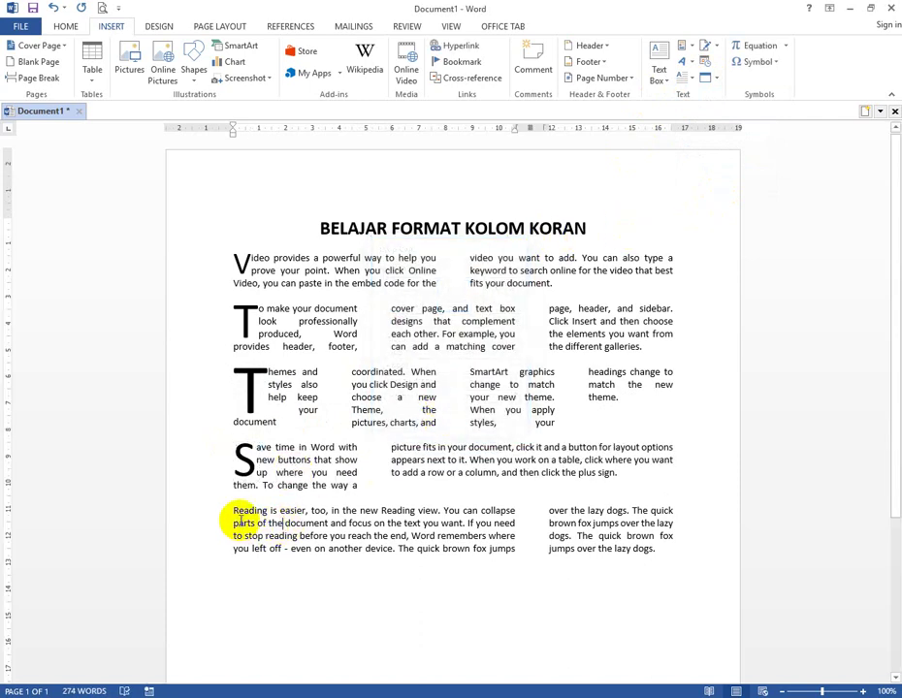
left_click_drag(235, 512, 241, 512)
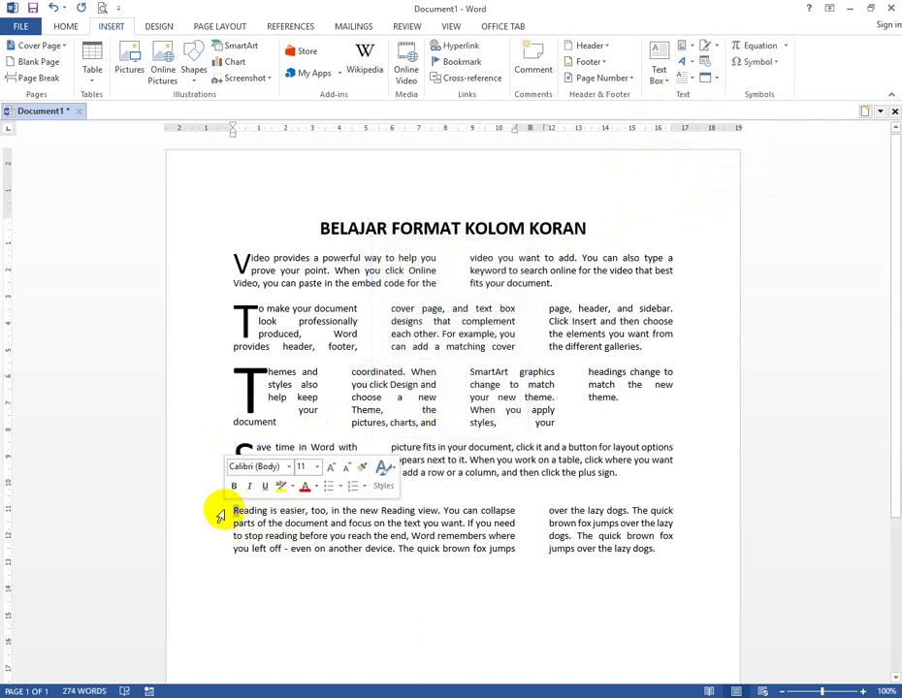
left_click(67, 26)
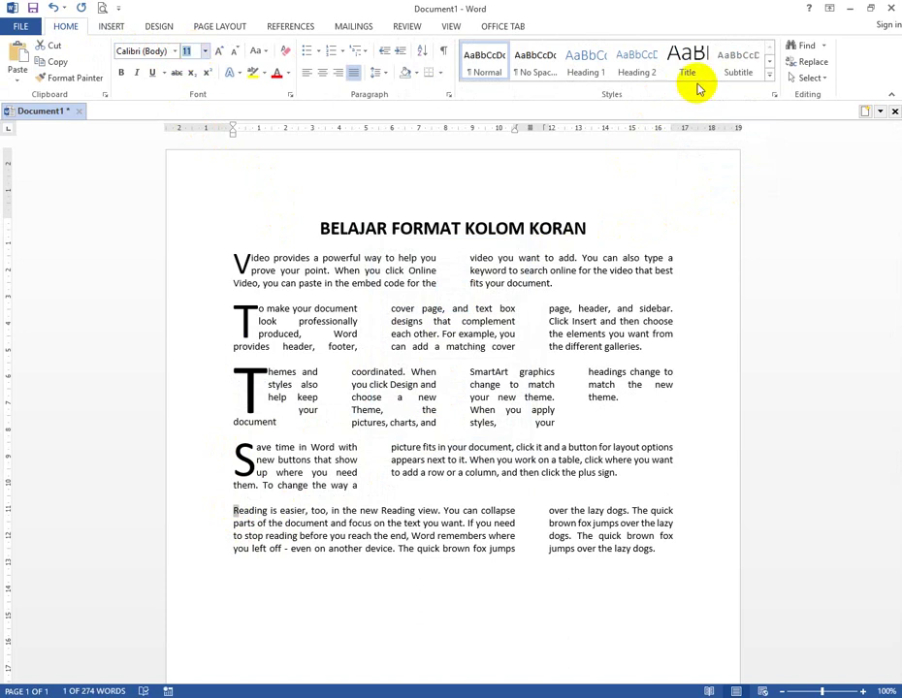
type("50")
key("Return")
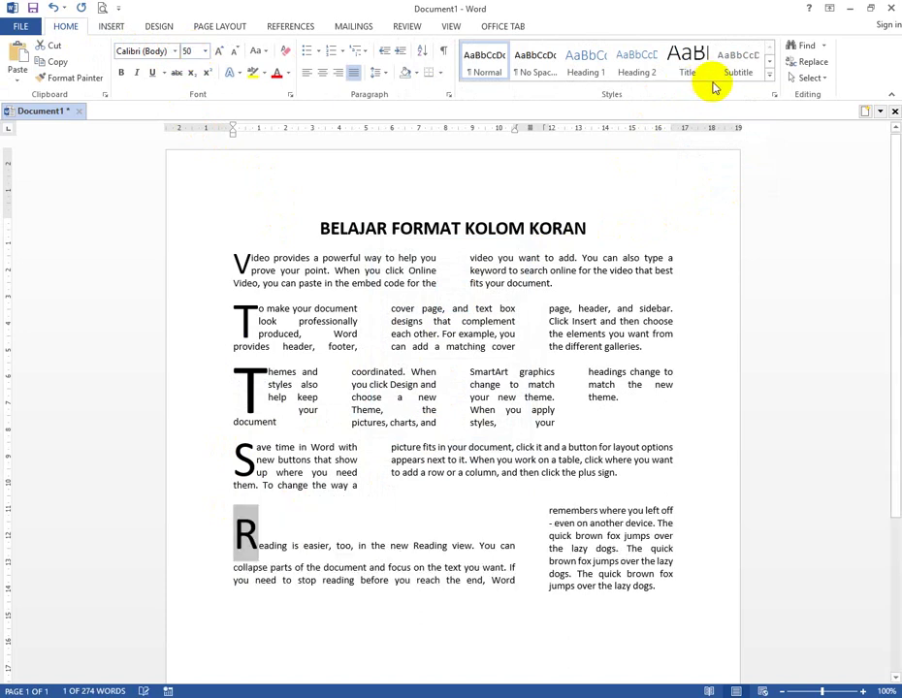
left_click(315, 551)
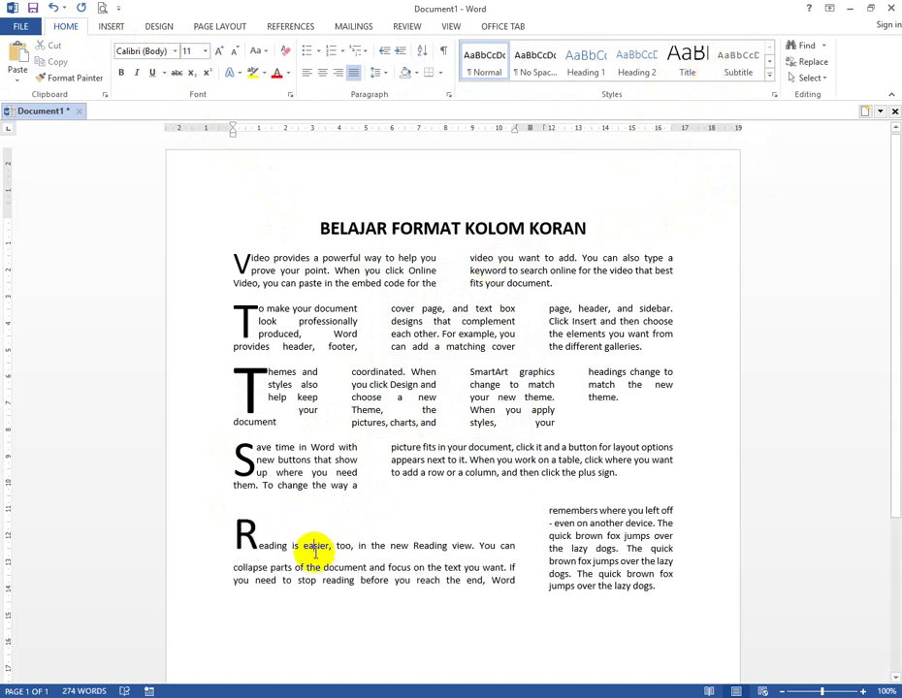
key("ctrl+z")
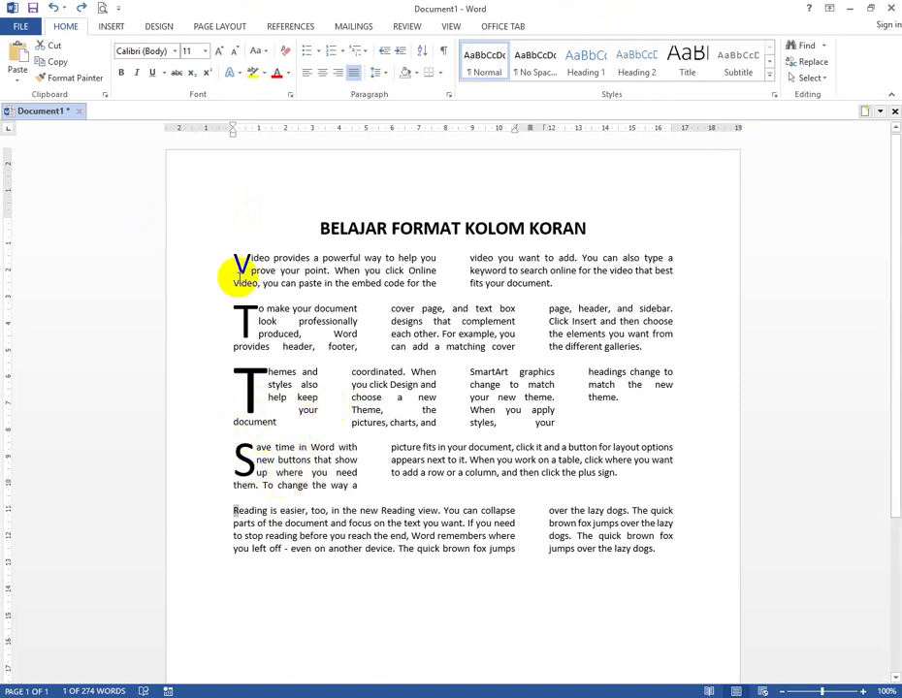
- Give the Reading paragraph a dropped capital R with 2 lines to drop
left_click(122, 28)
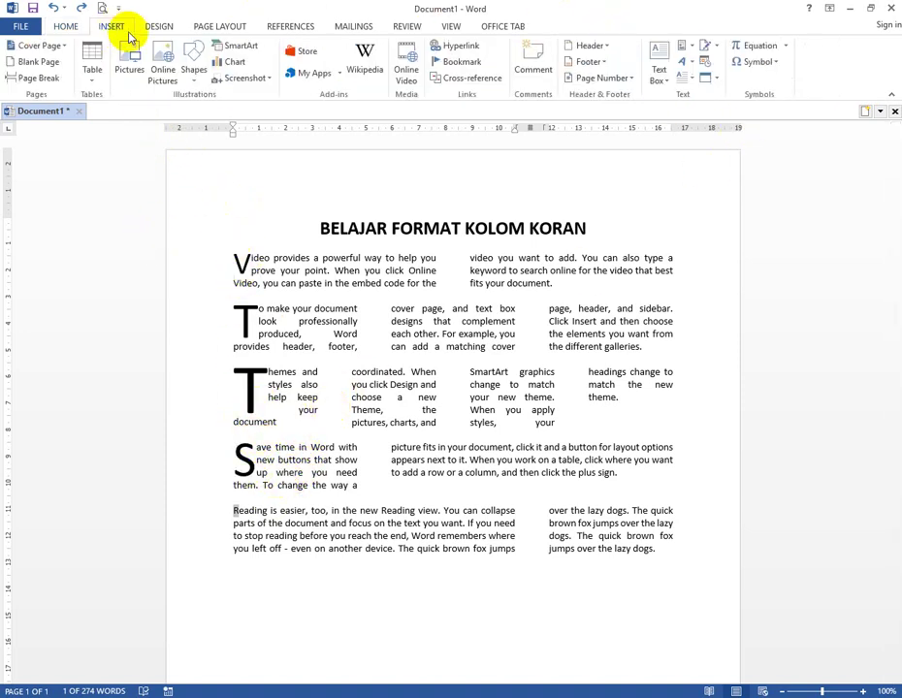
left_click(685, 80)
left_click(722, 192)
left_click(453, 296)
double_click(460, 383)
type("2")
key("Return")
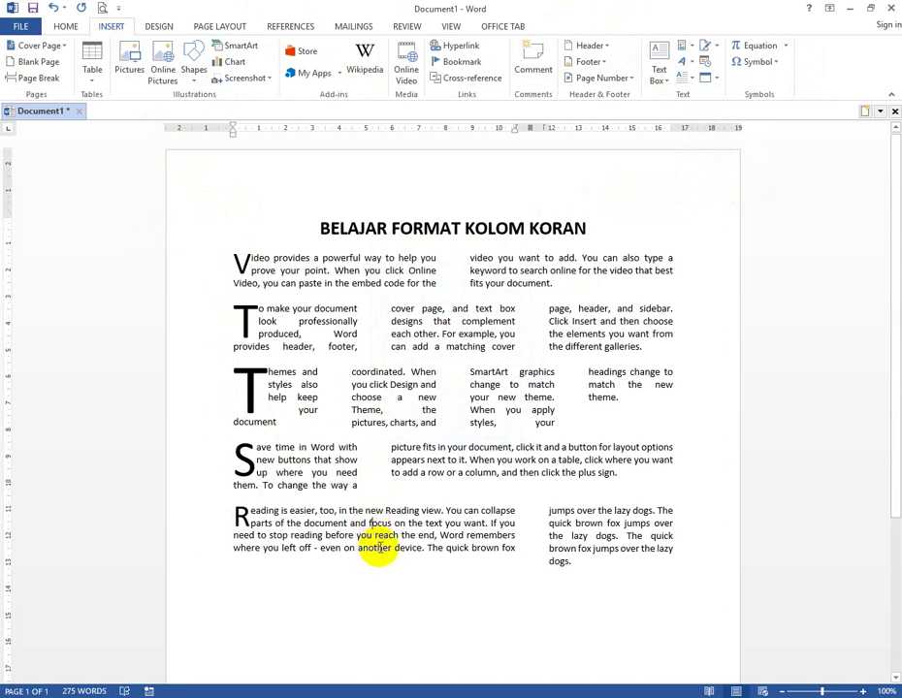
left_click(456, 548)
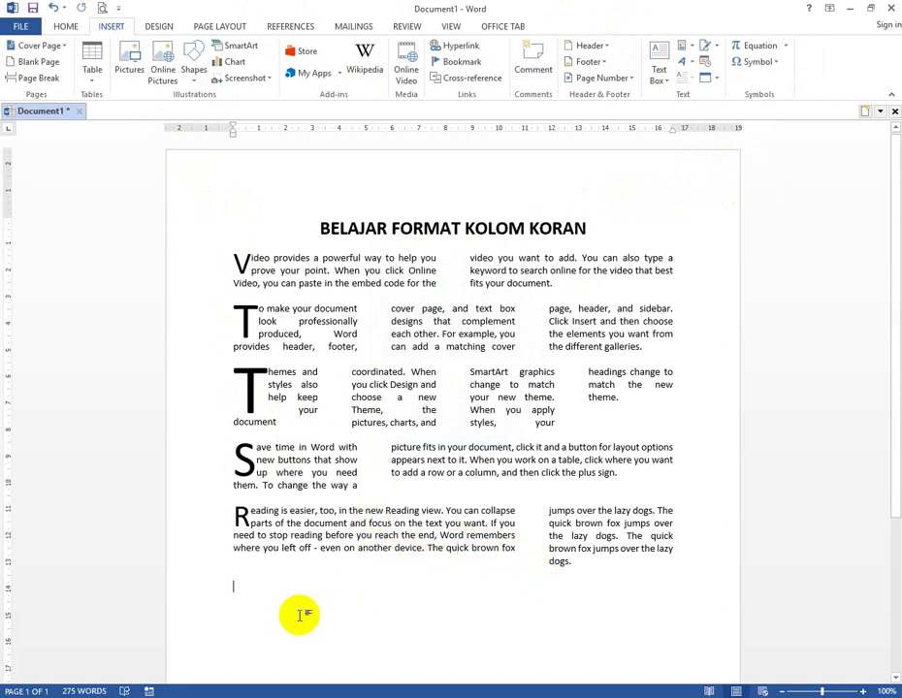
- Browse the Home, Design, Page Layout, Review and View tabs, then open Insert's Screenshot options
left_click(242, 610)
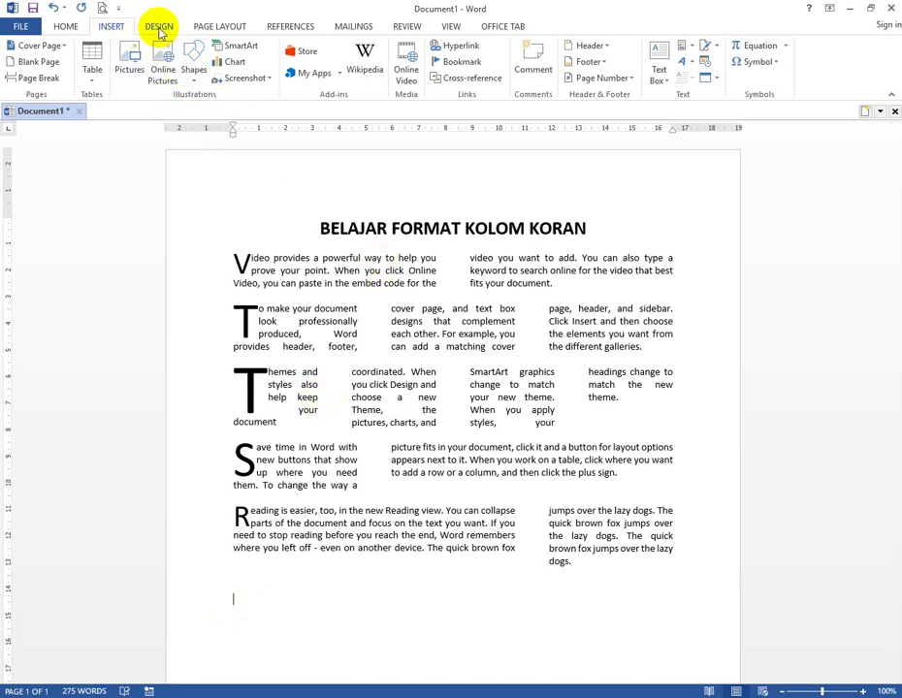
left_click(66, 26)
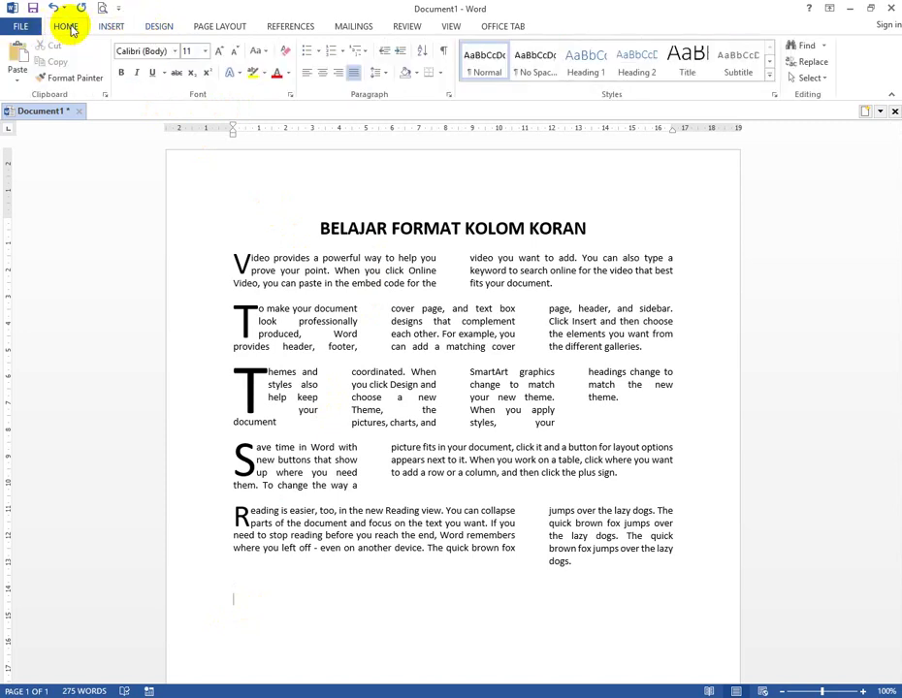
left_click(103, 28)
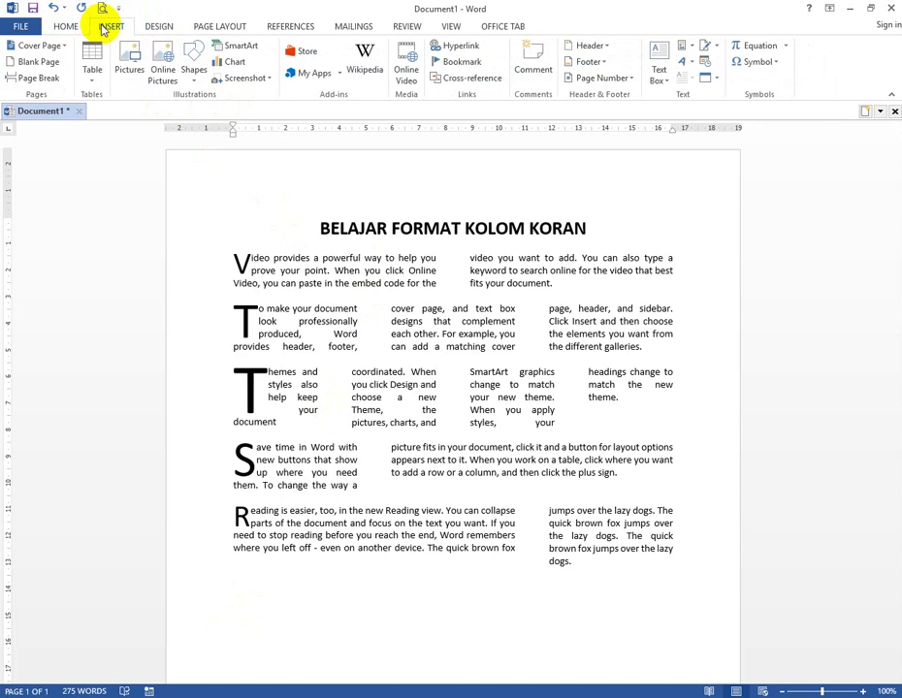
left_click(163, 31)
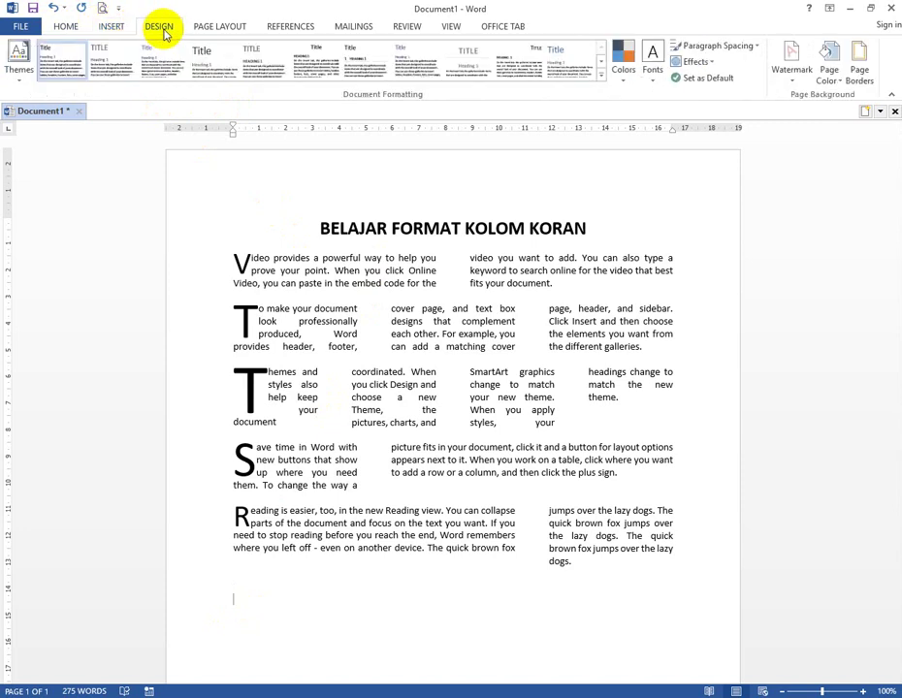
left_click(213, 33)
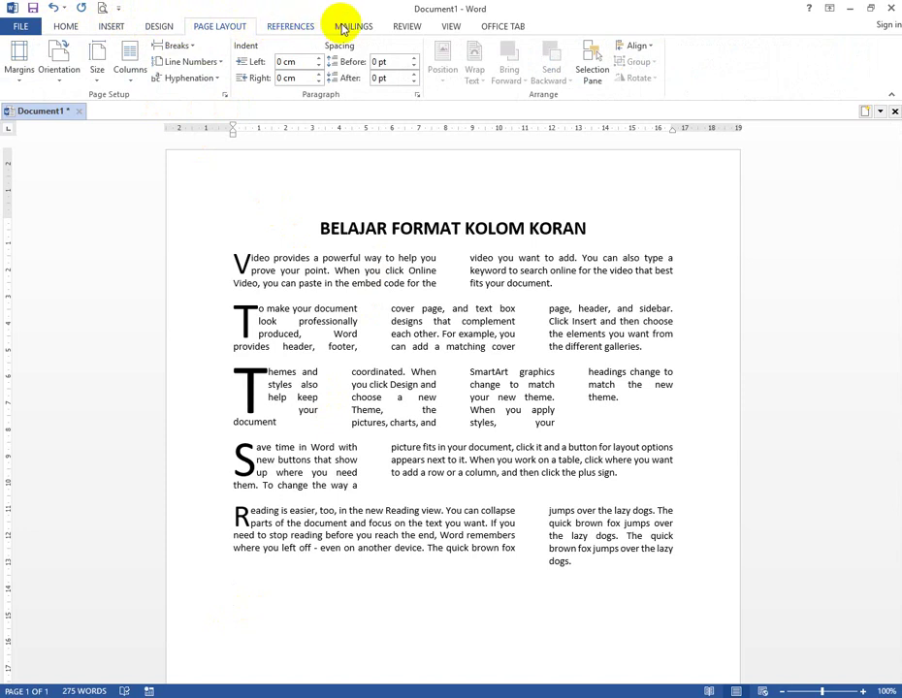
scroll(351, 29, "down", 1)
scroll(351, 27, "down", 1)
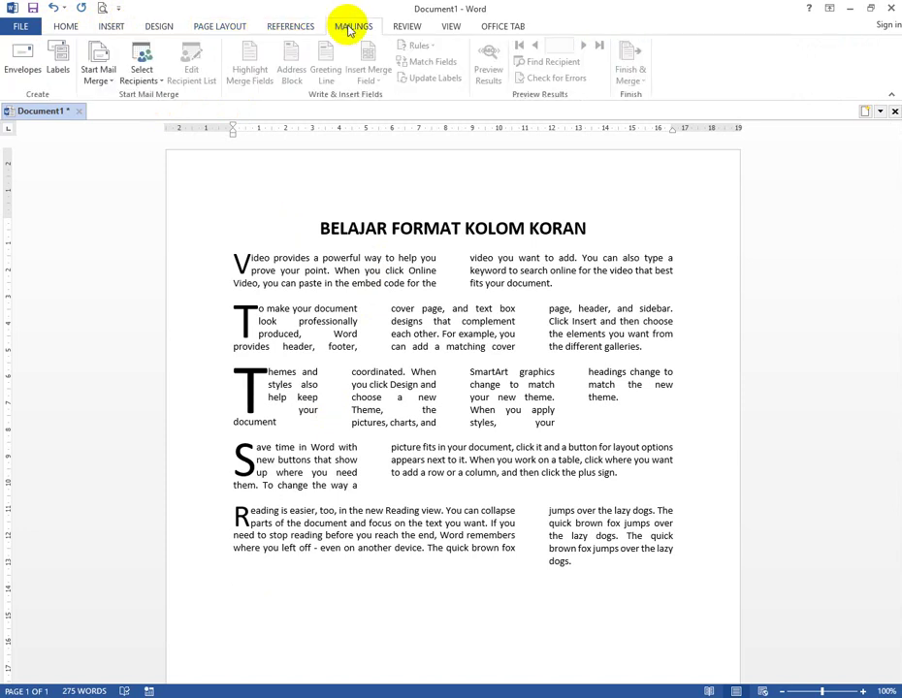
left_click(402, 27)
left_click(450, 27)
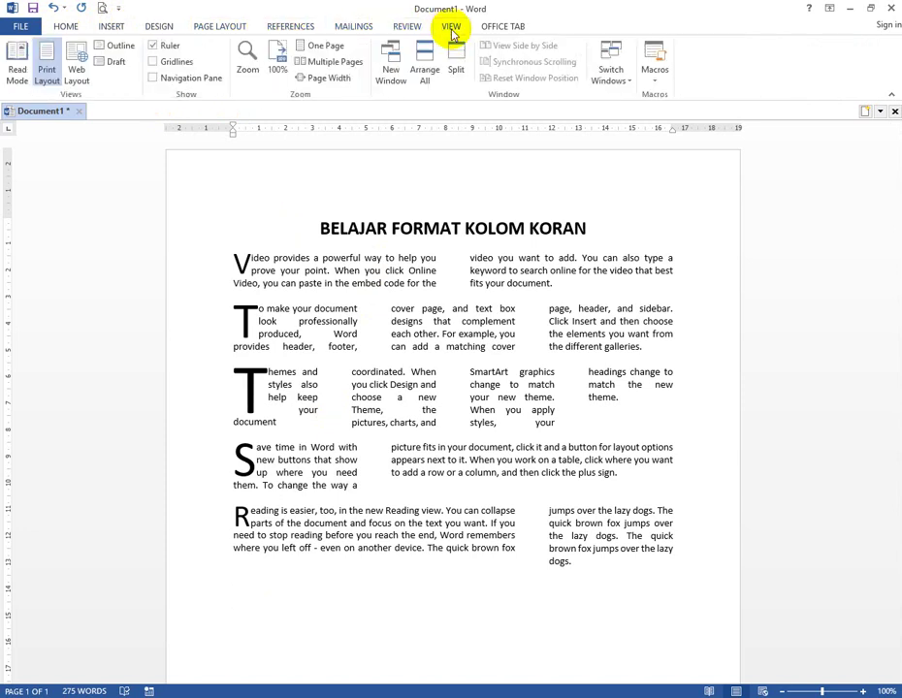
left_click(495, 29)
left_click(112, 27)
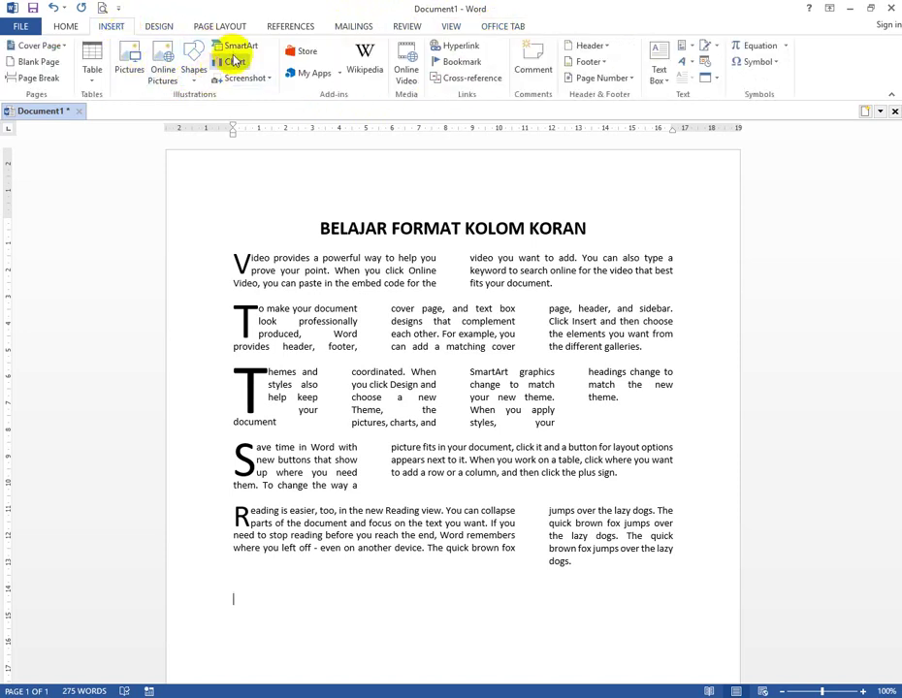
left_click(271, 79)
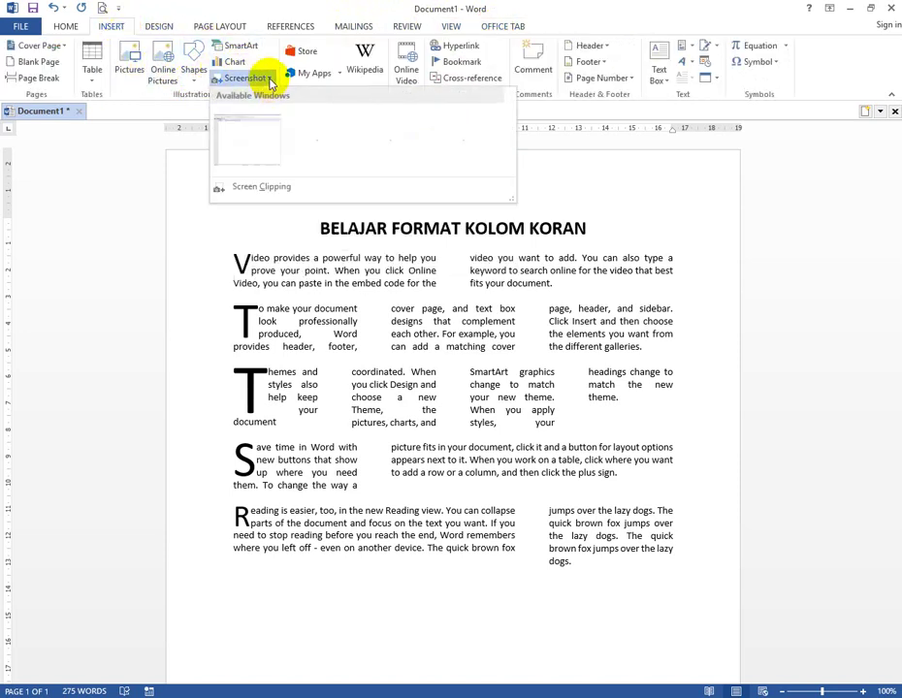
- Close the Screenshot options and cancel the Insert Picture dialog without inserting anything
left_click(320, 41)
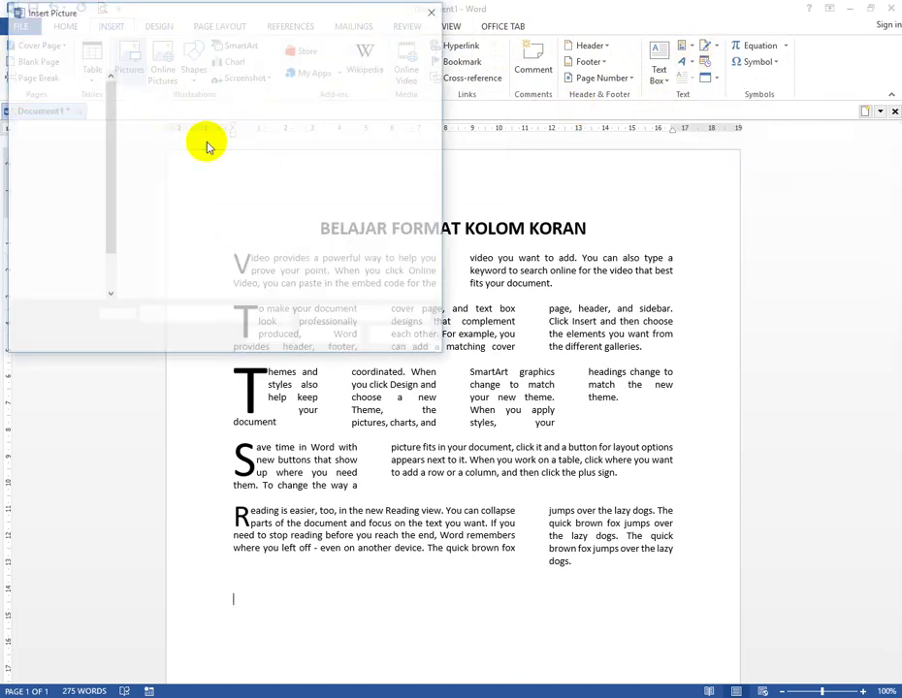
key("Escape")
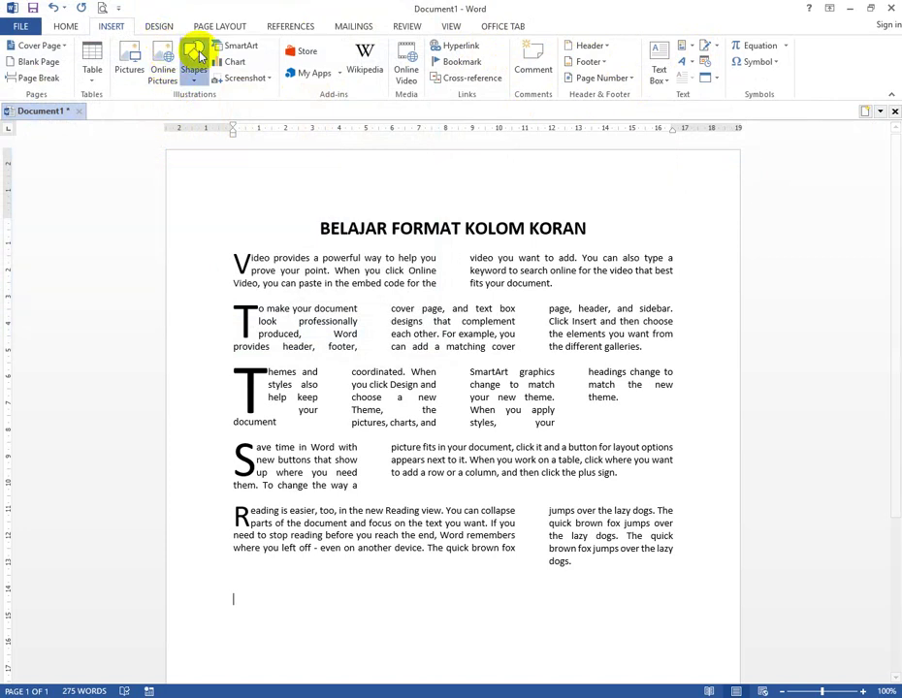
- Draw a 5-point star below the last paragraph, filled red with no outline
left_click(196, 57)
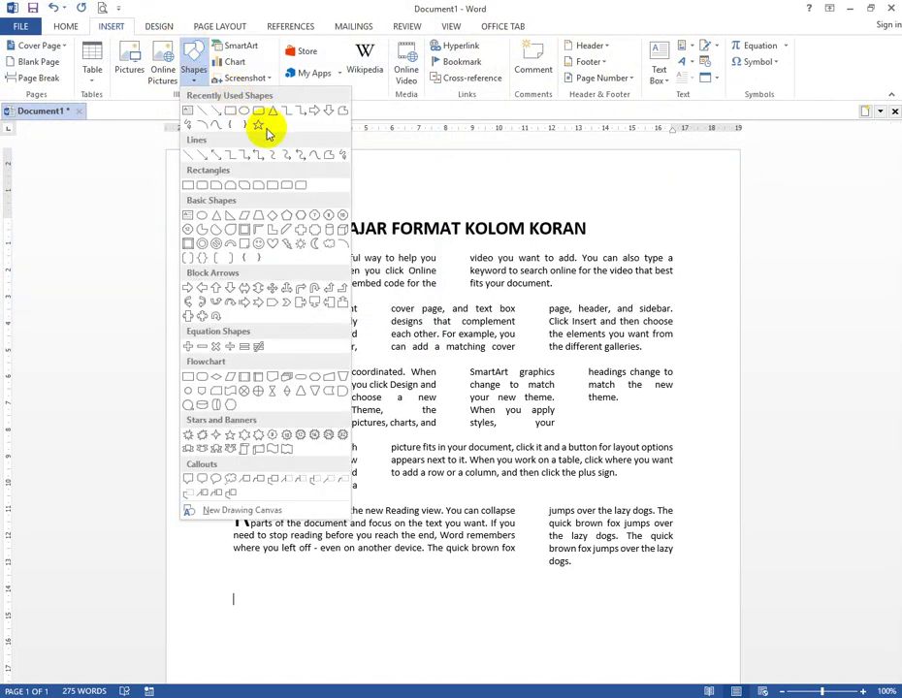
left_click(265, 126)
left_click_drag(398, 658, 403, 498)
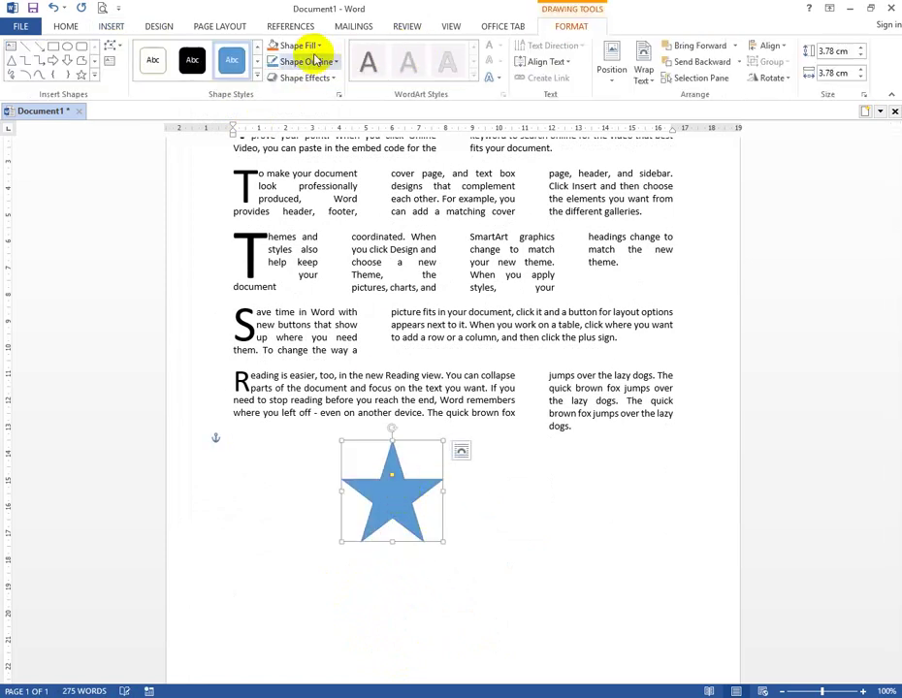
left_click(298, 46)
left_click(286, 155)
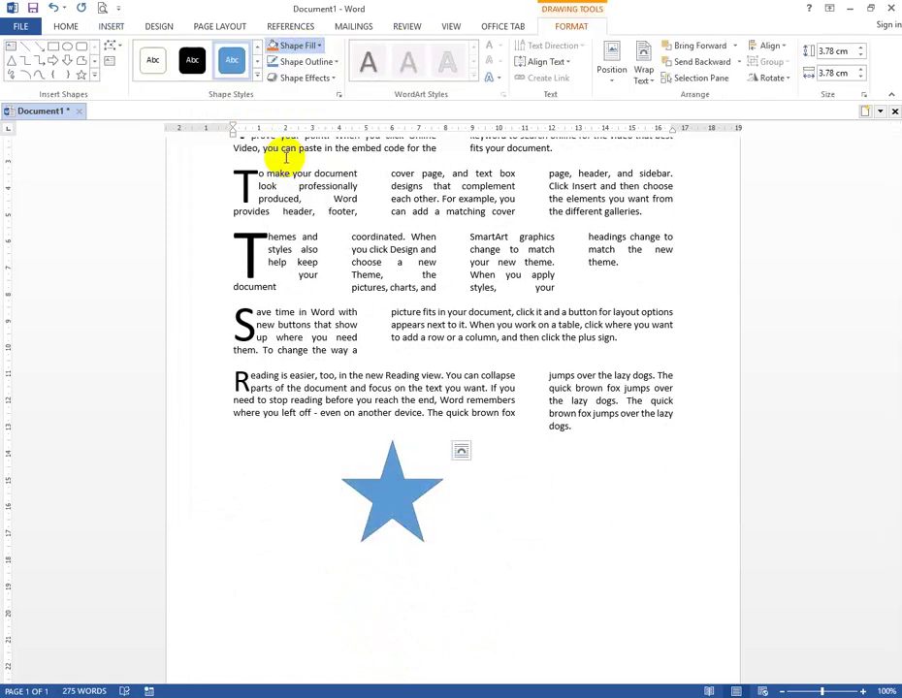
left_click(296, 61)
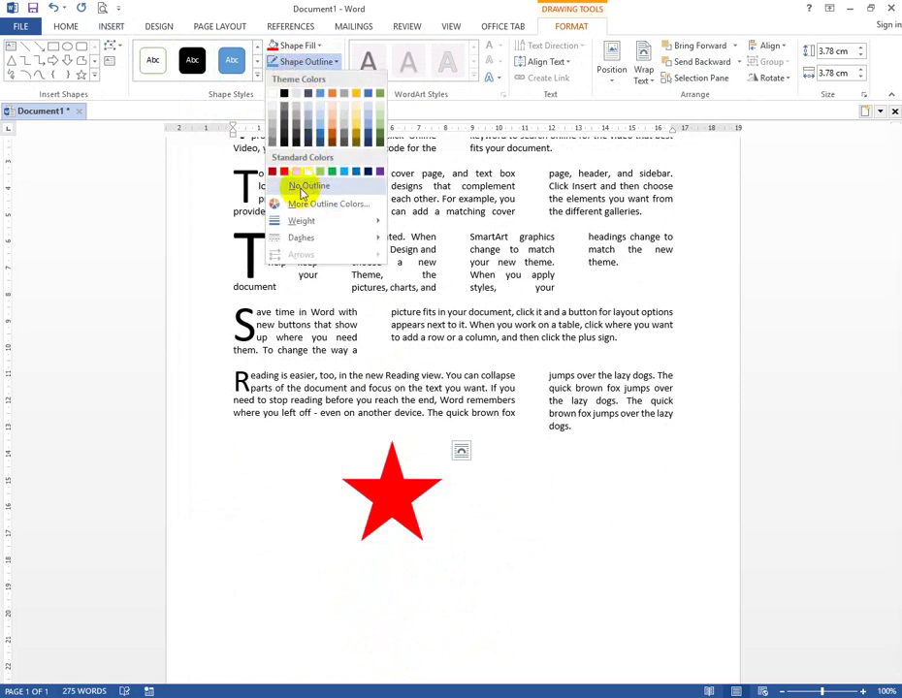
left_click(303, 191)
- Move the red star up into the article's columns
left_click(515, 569)
scroll(417, 554, "up", 1)
scroll(392, 551, "up", 1)
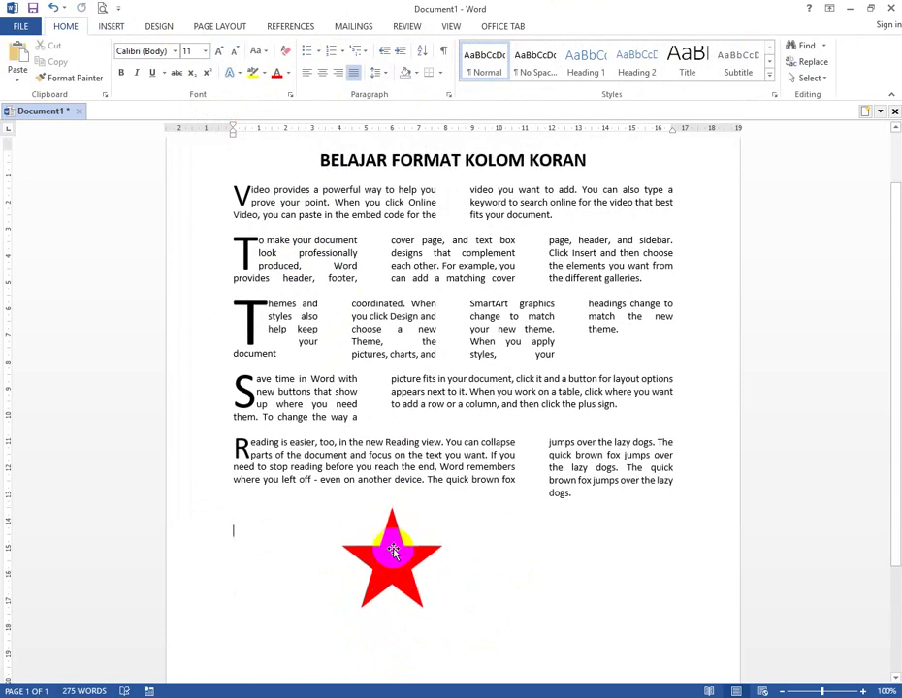
mouse_move(393, 551)
left_mouse_down()
mouse_move(453, 279)
mouse_move(452, 328)
mouse_move(453, 312)
left_mouse_up()
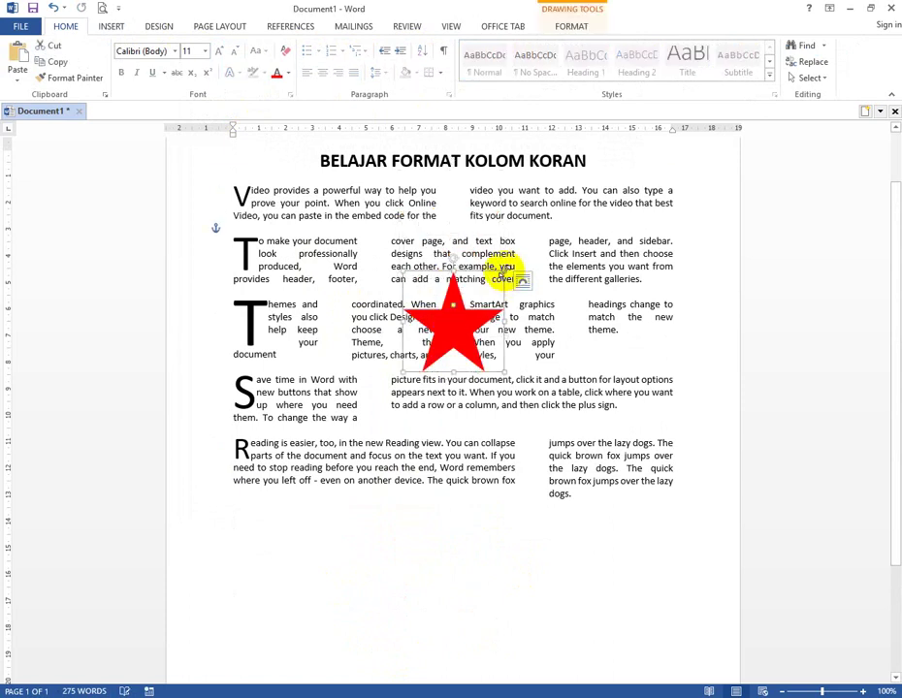
- Check the star's wrap options and shrink it to 1.93 × 2.73 cm among the Themes columns
left_click(458, 323)
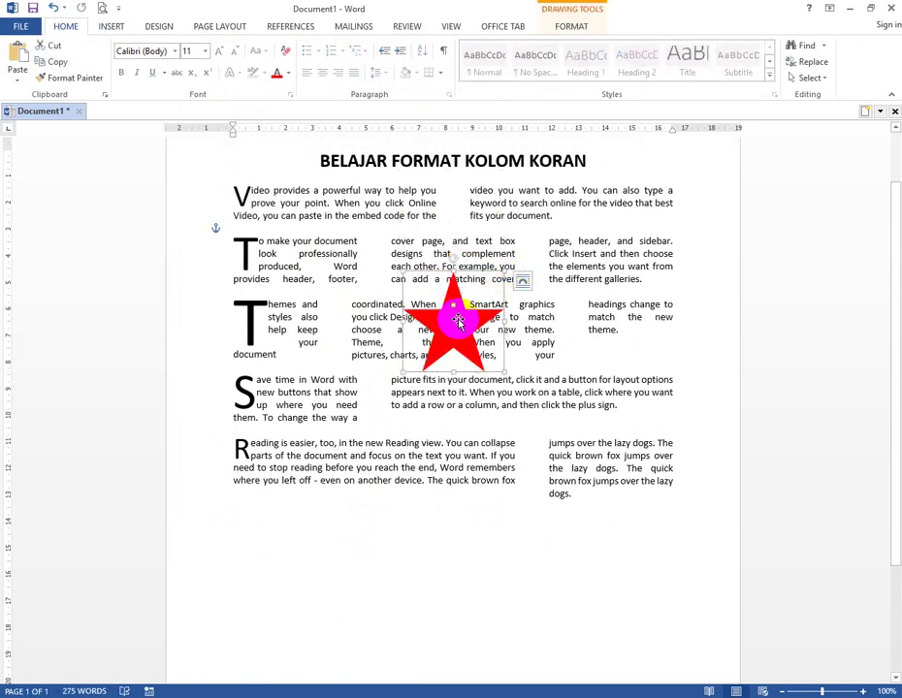
left_click(645, 77)
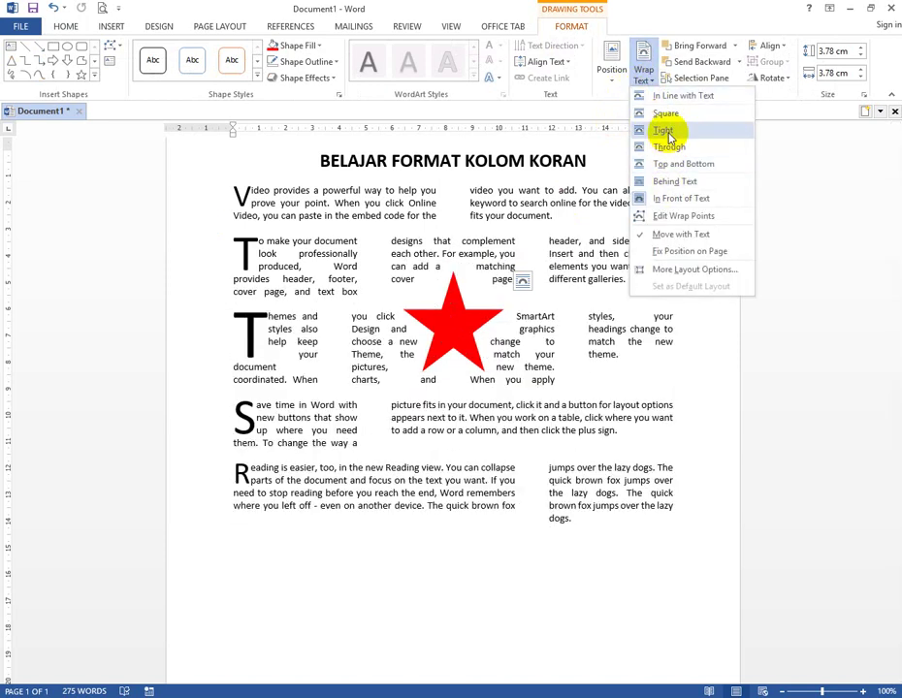
key("Escape")
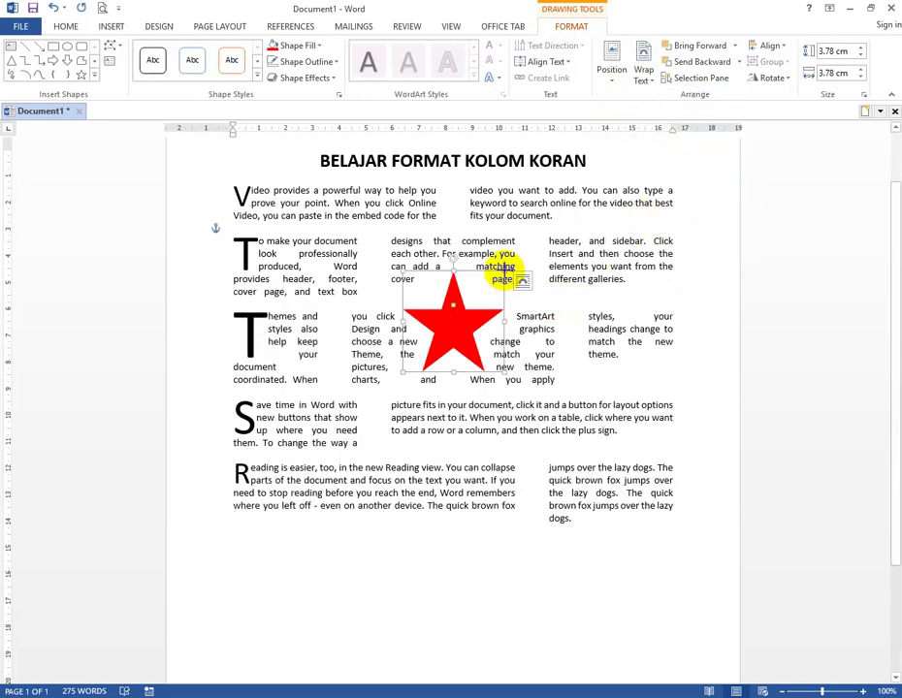
left_click_drag(505, 271, 469, 330)
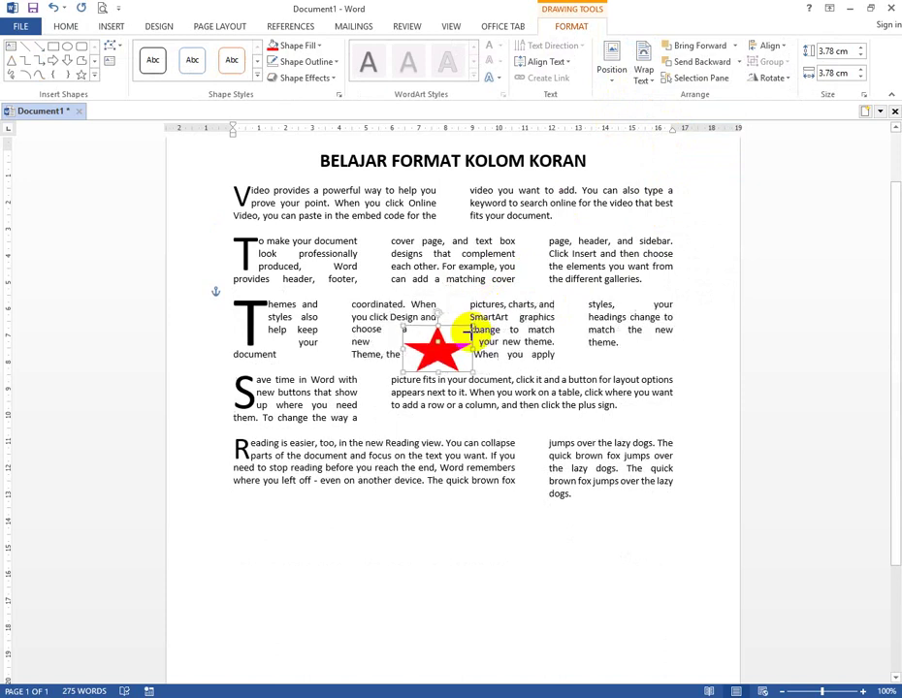
mouse_move(469, 331)
left_mouse_down()
mouse_move(452, 337)
mouse_move(467, 316)
left_mouse_up()
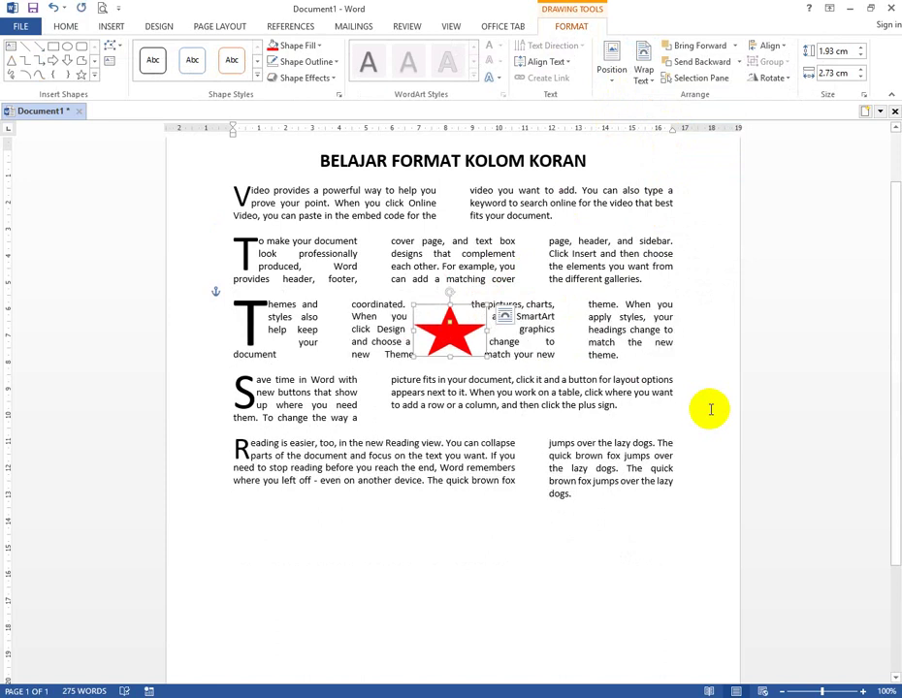
left_click(458, 577)
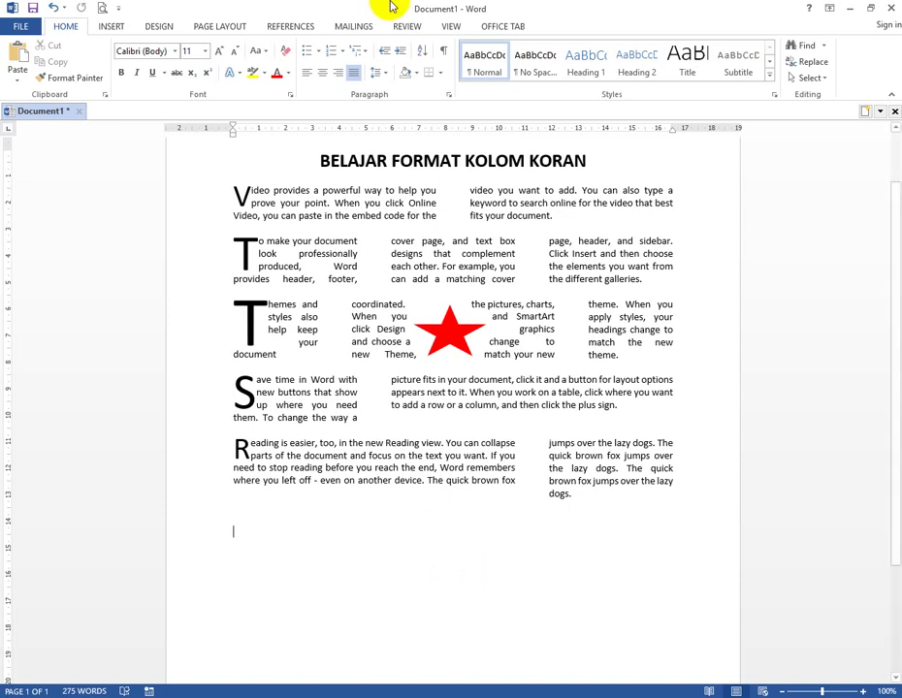
left_click(112, 29)
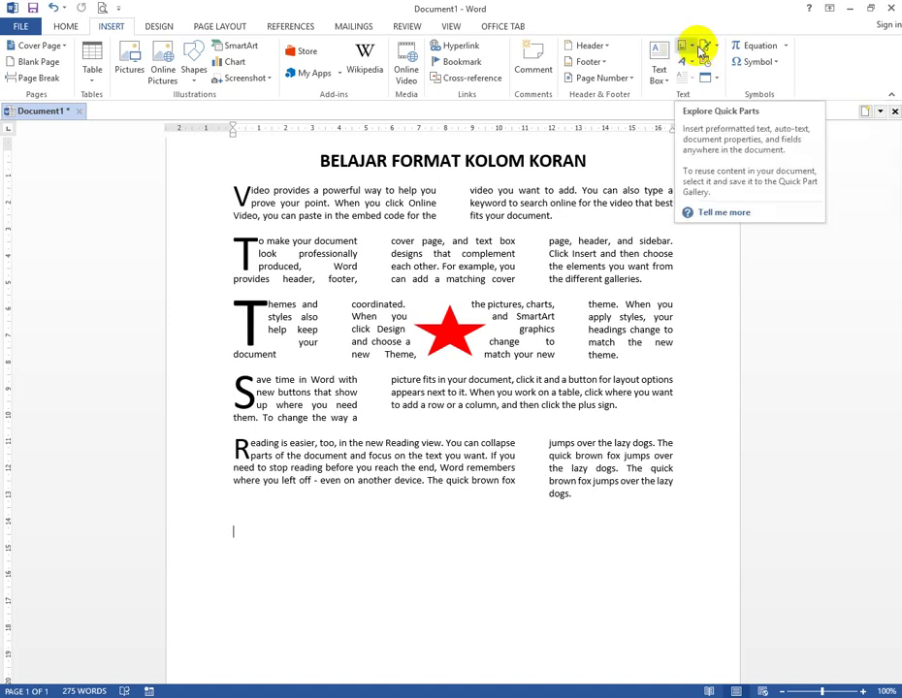
left_click(158, 26)
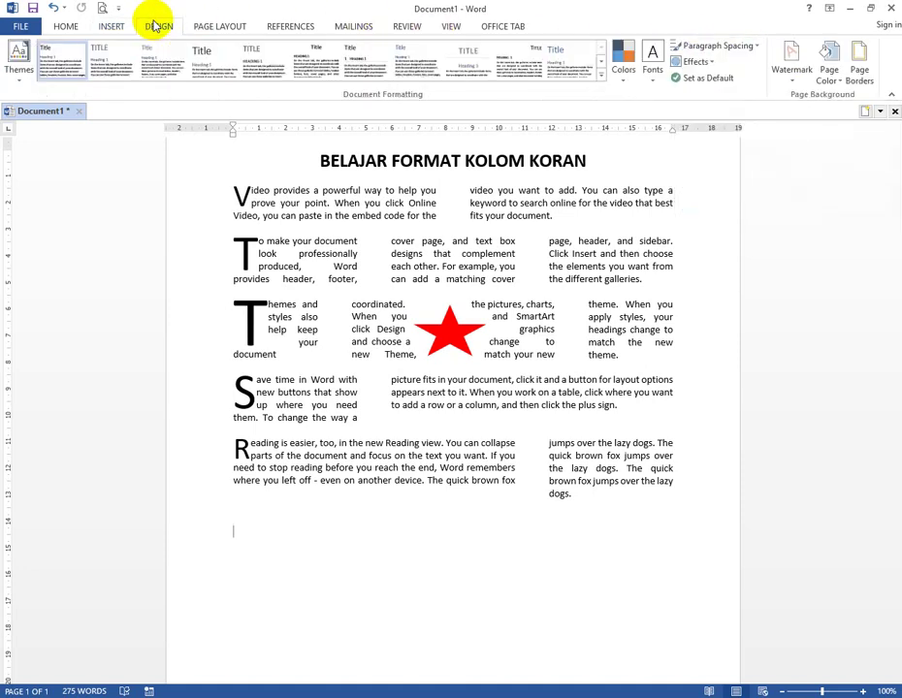